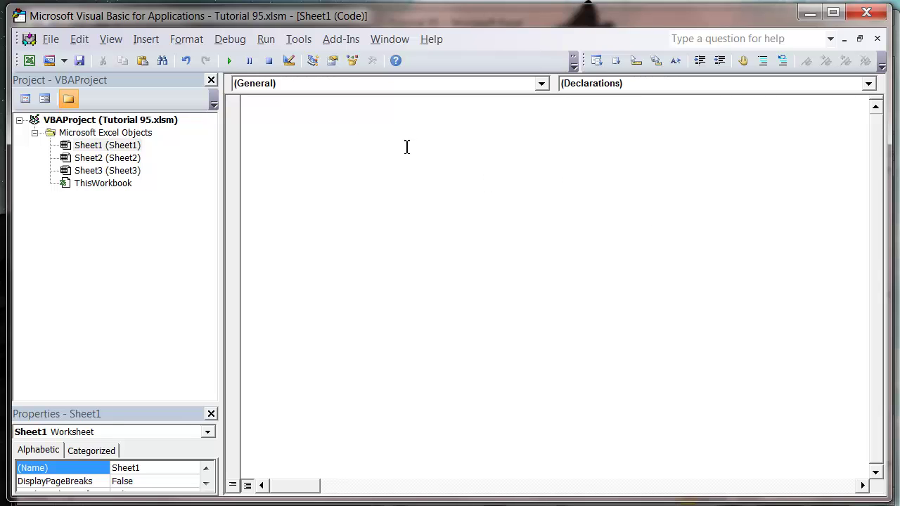
Create the Sub FindFiles() procedure with End Sub and a blank line inside
type("subF")
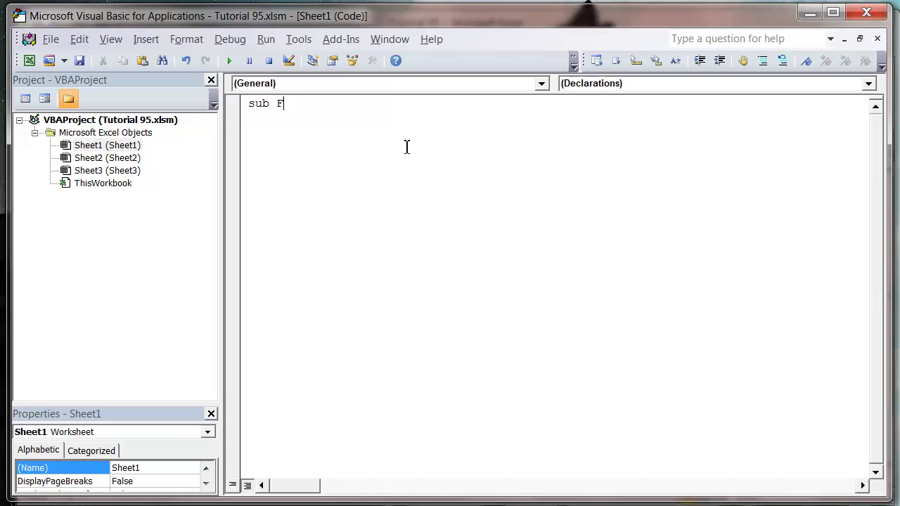
type("indFiles")
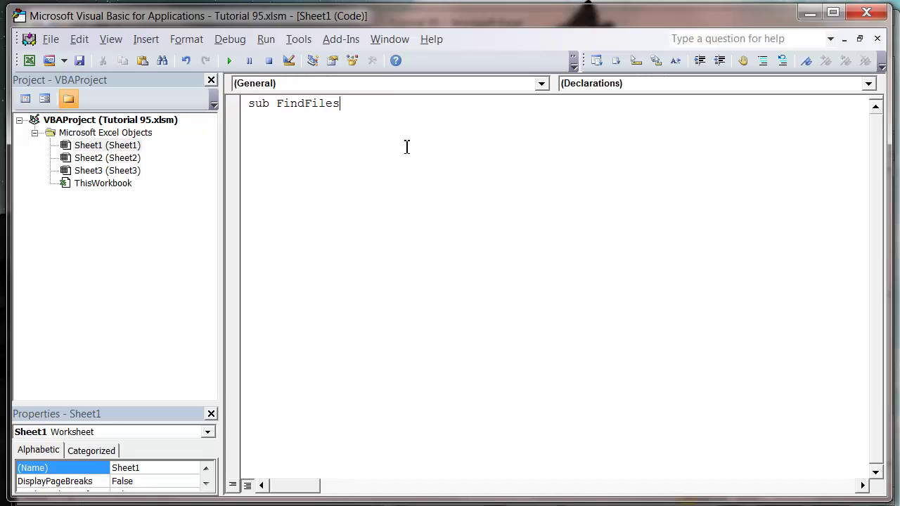
type("()")
key("Return")
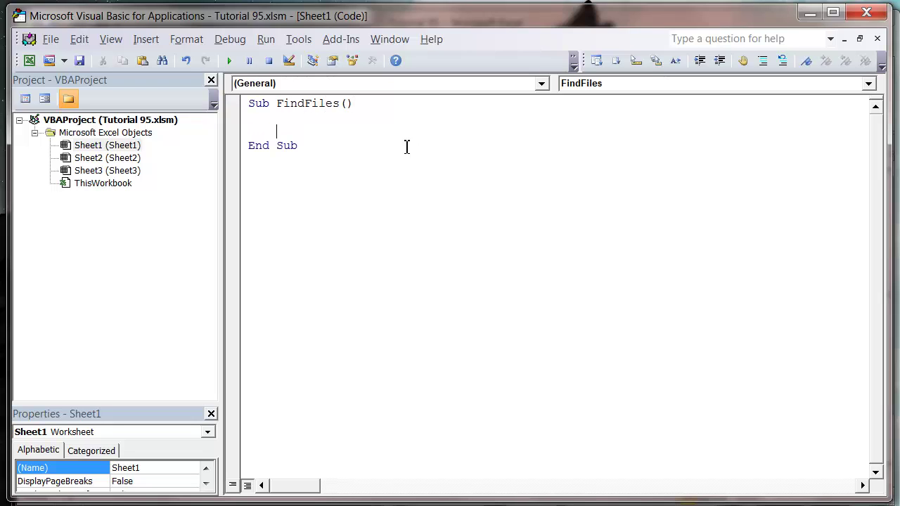
key("Return")
key("Return")
key("Up")
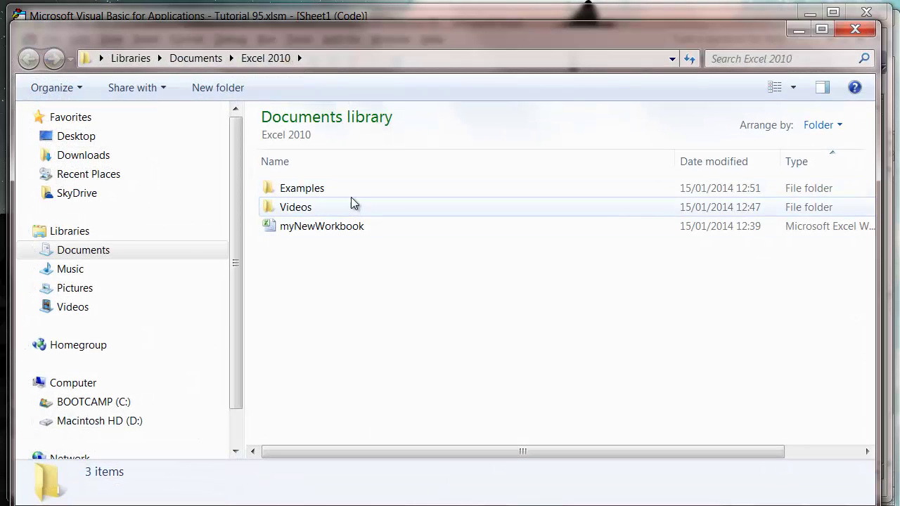
Show the three myNewWorkbook files in Examples\Folder, then move Explorer aside to reveal the code
double_click(349, 189)
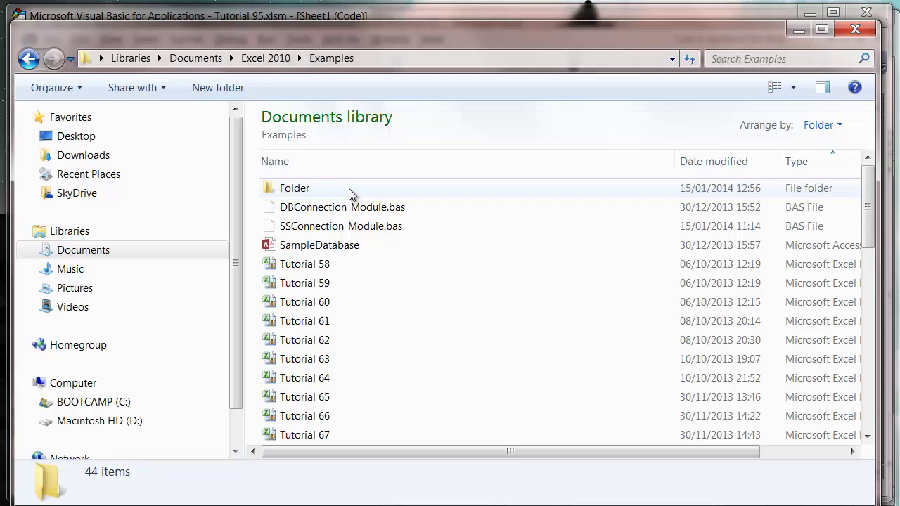
left_click_drag(409, 29, 487, 187)
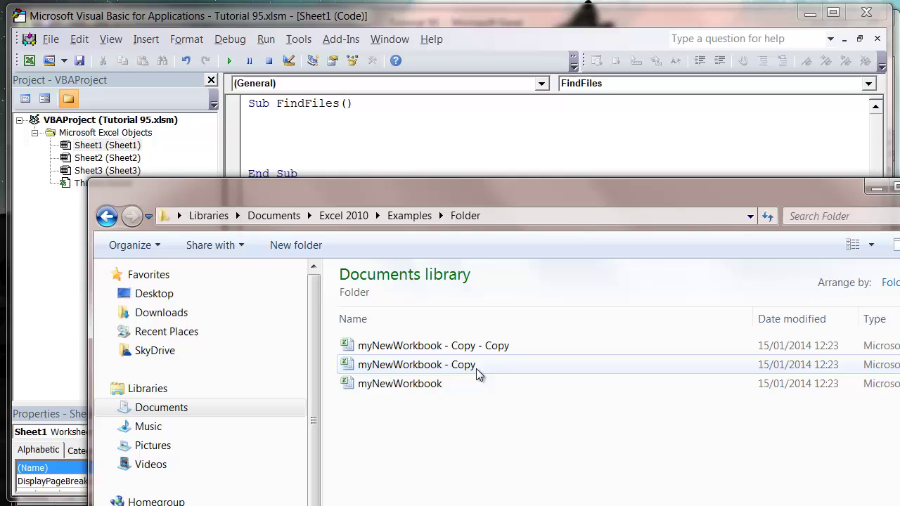
left_click_drag(545, 188, 511, 430)
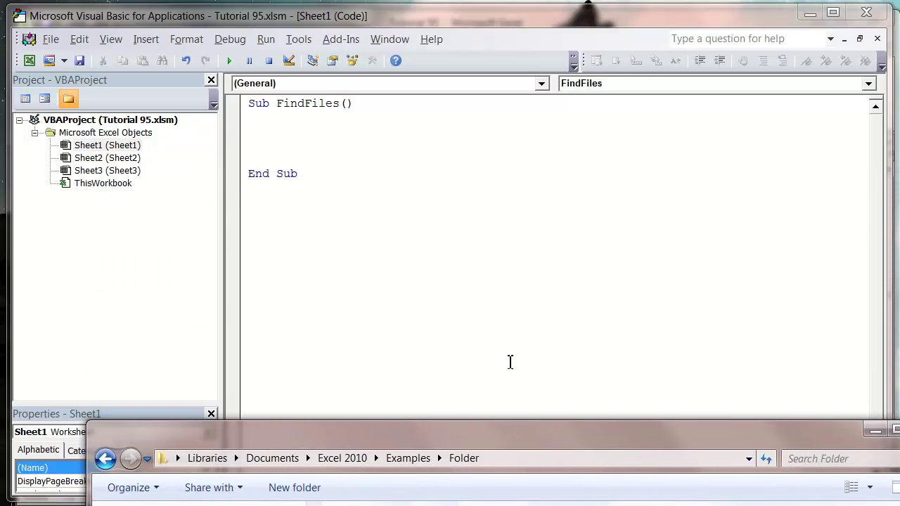
left_click(371, 134)
left_click(372, 114)
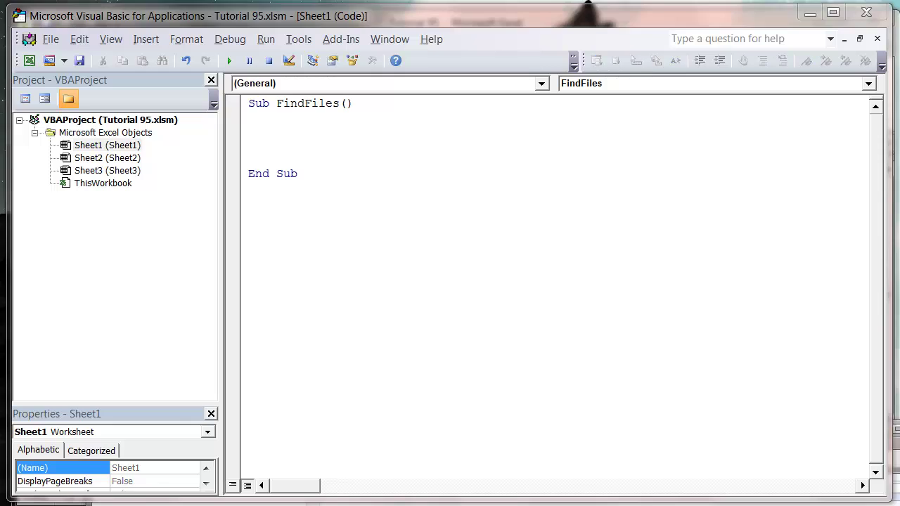
Declare Dim objFSO As Object inside FindFiles
left_click(369, 124)
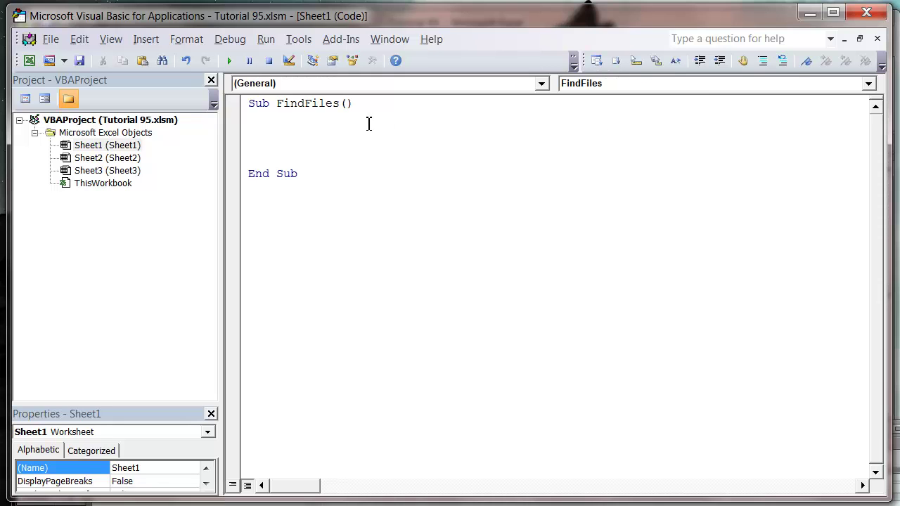
type("d")
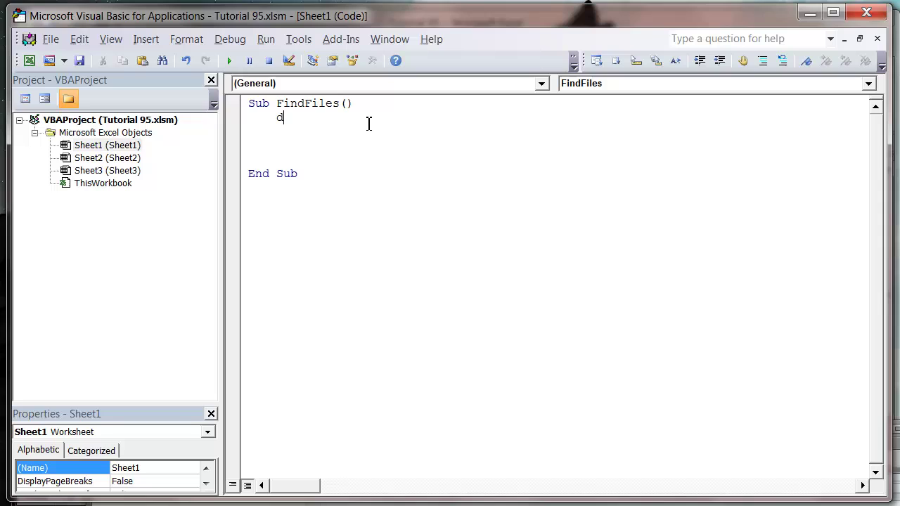
type("im ")
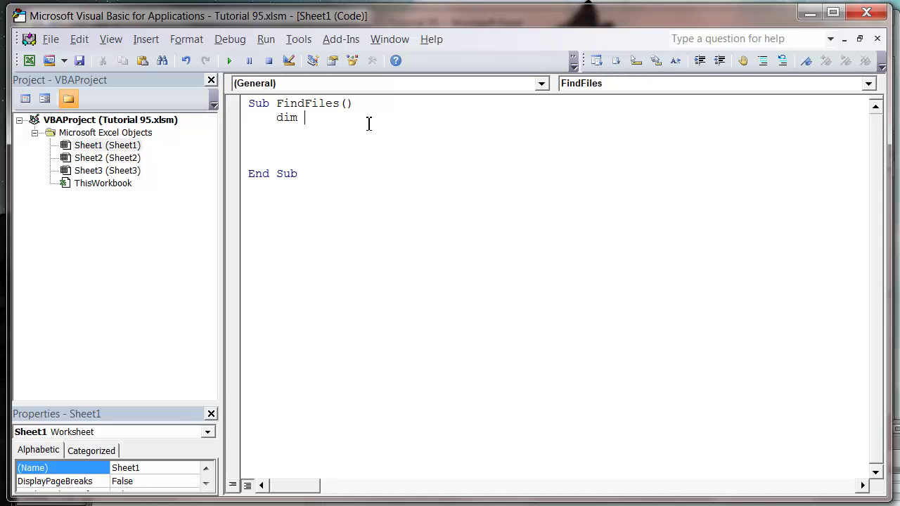
type("objFOS")
key("BackSpace")
key("BackSpace")
type("SO as i")
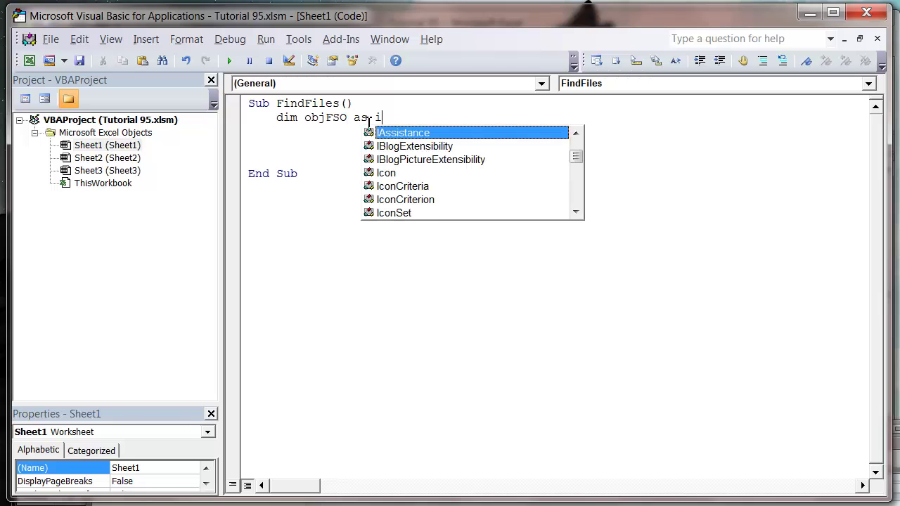
type("bjec")
key("BackSpace")
key("BackSpace")
key("BackSpace")
key("BackSpace")
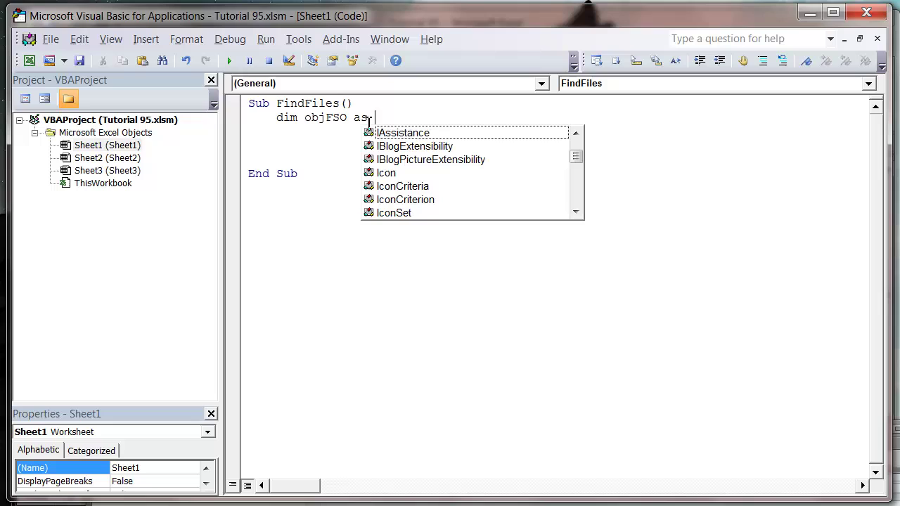
type("objec")
key("Return")
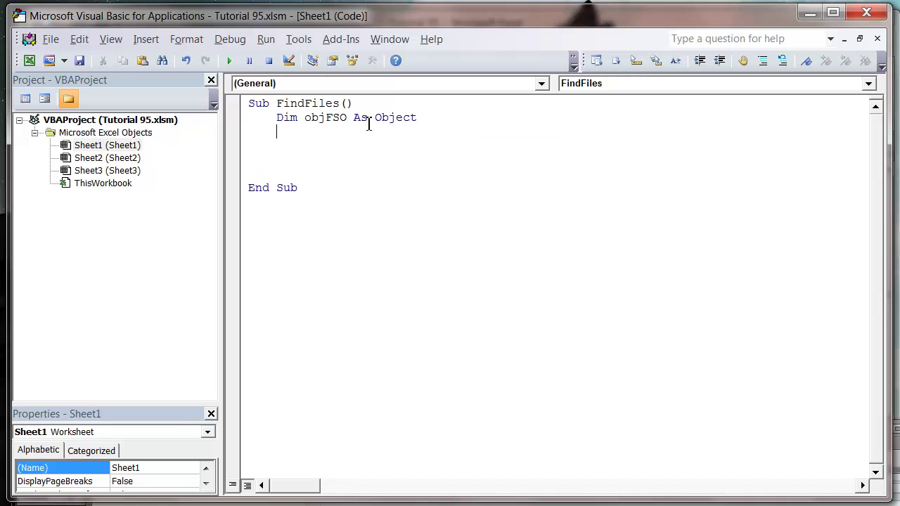
Declare Dim objFolder As Object and highlight both variable names
type("dim obj")
type("Fold")
type("er as obj")
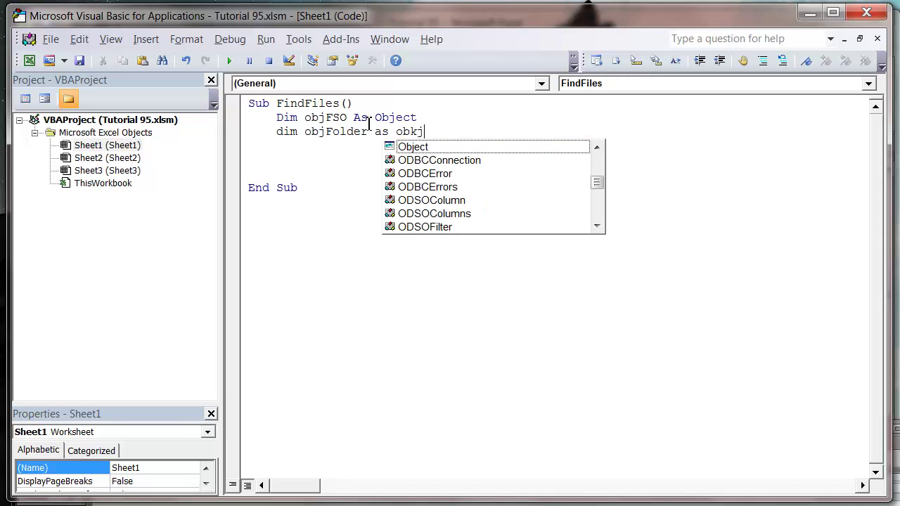
key("BackSpace")
type("ect")
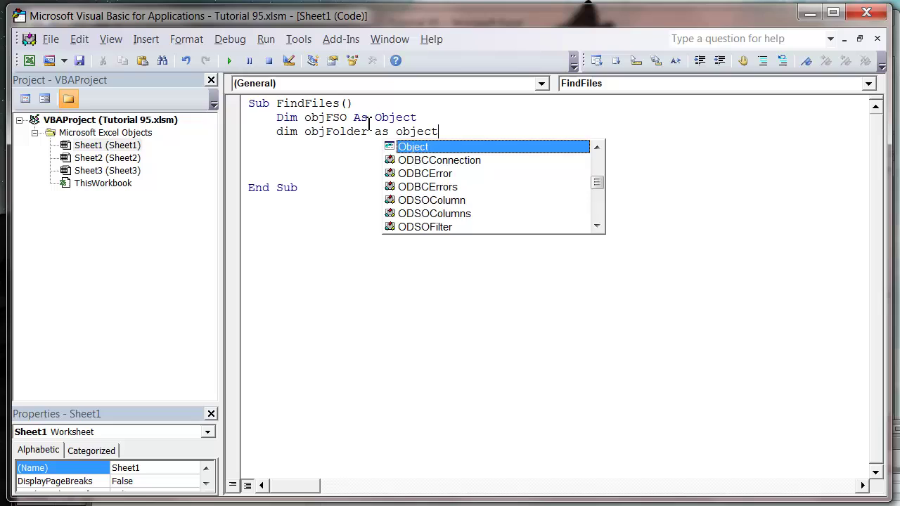
key("Return")
double_click(342, 119)
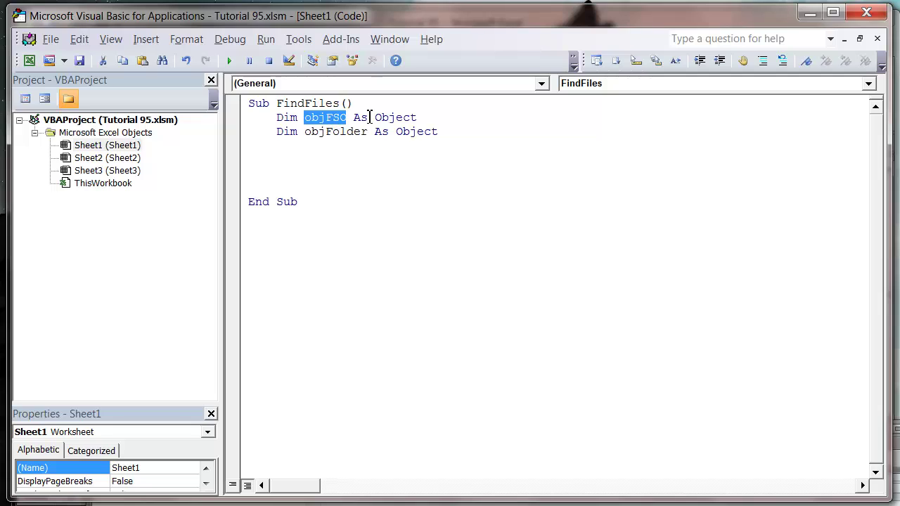
double_click(332, 132)
left_click(355, 151)
double_click(345, 131)
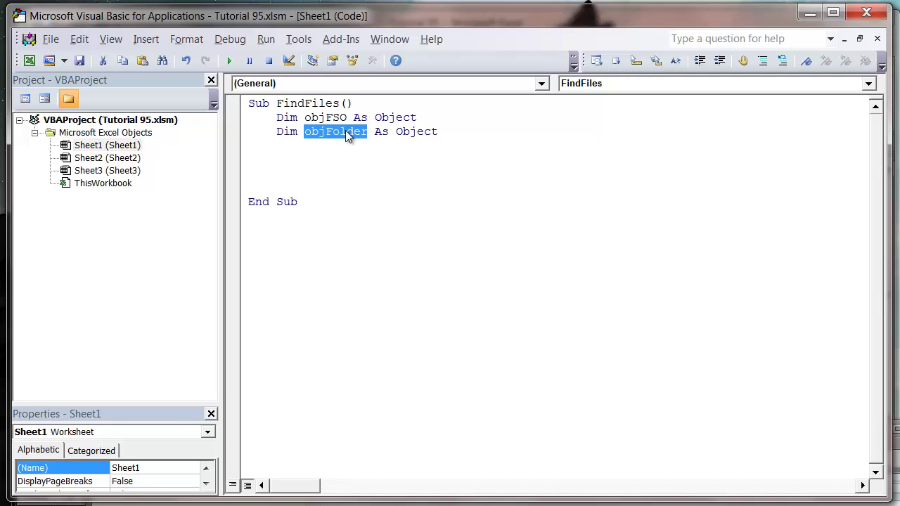
left_click(331, 172)
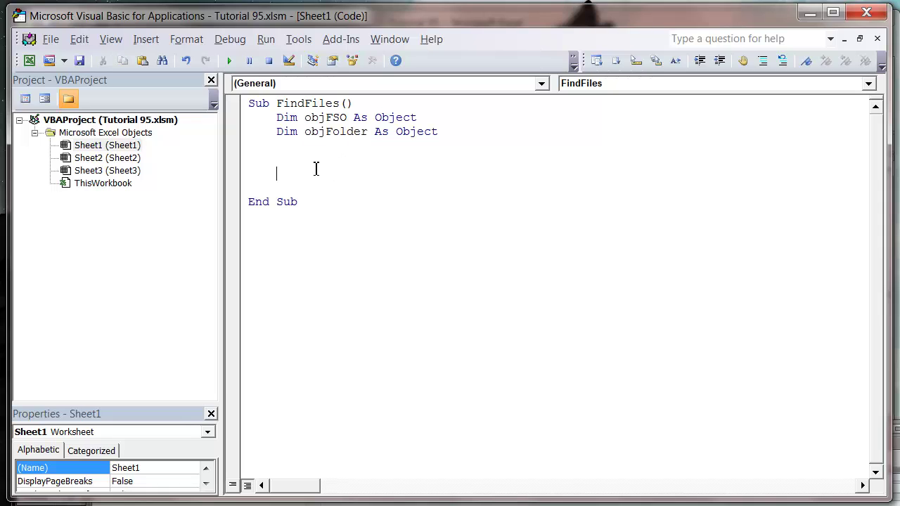
Add Set objFSO = CreateObject("Scripting.FileSystemObject")
type("set")
type("po")
key("BackSpace")
key("BackSpace")
type("o")
type("bj")
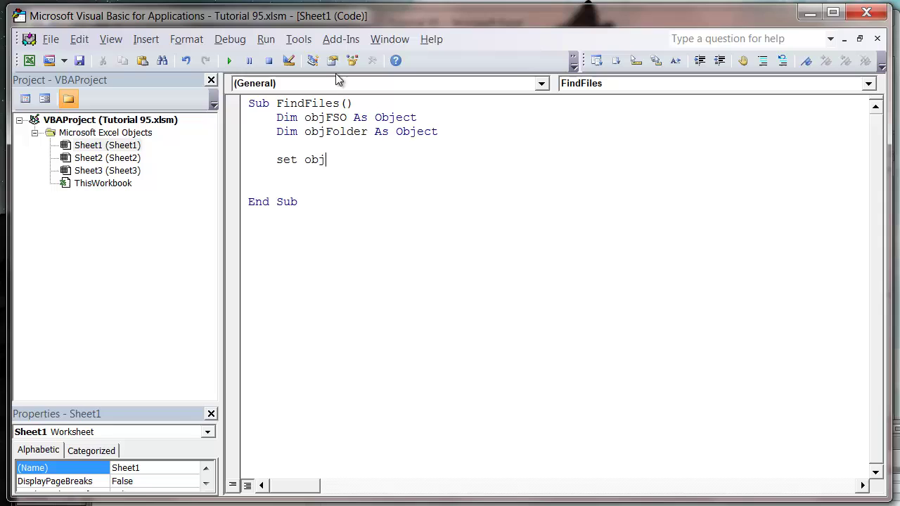
type("FSO")
key("BackSpace")
type("SO")
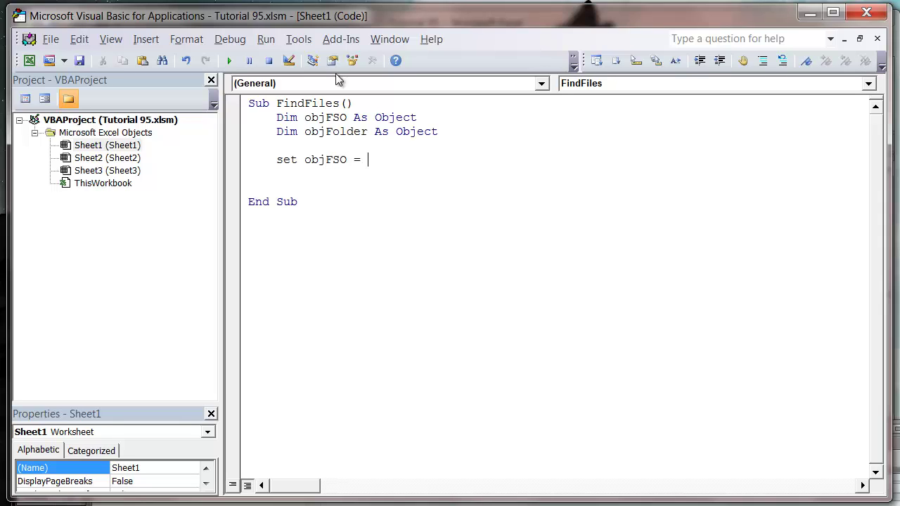
type("createobjec")
type("t(\"")
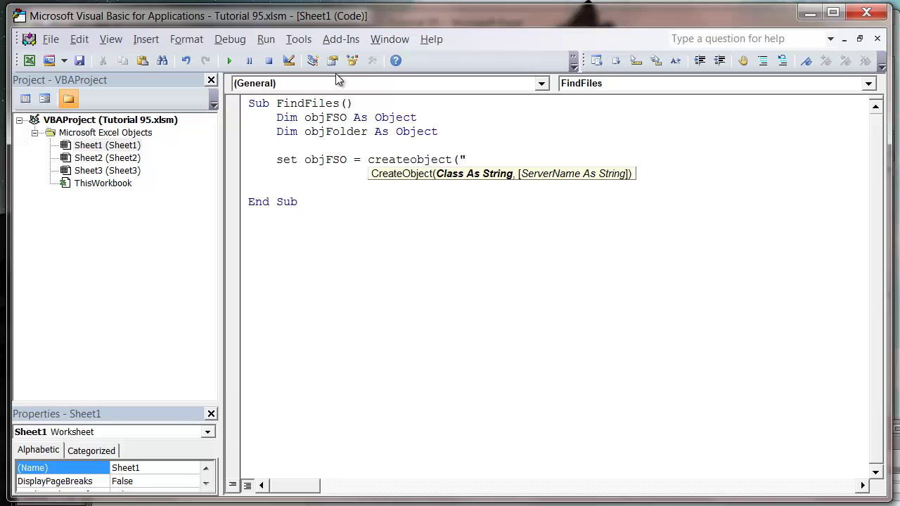
type("Script")
type("ing.F")
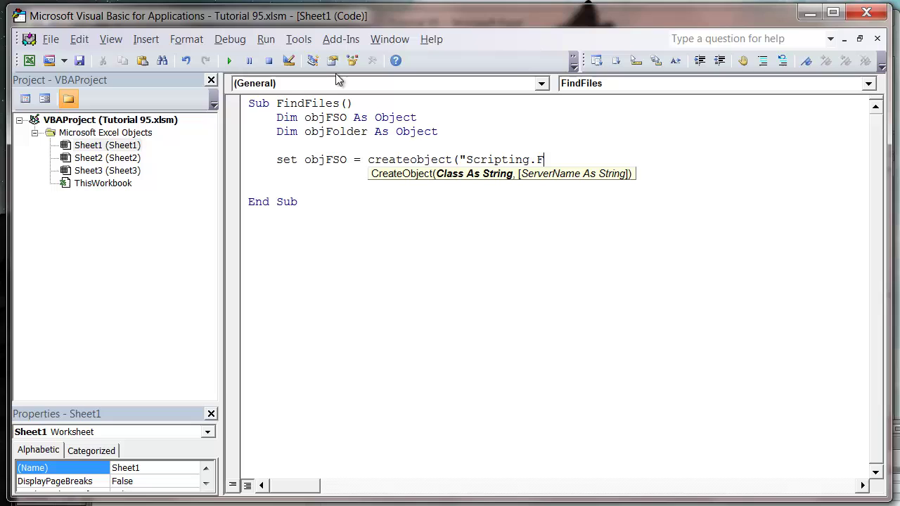
type("ileSystem")
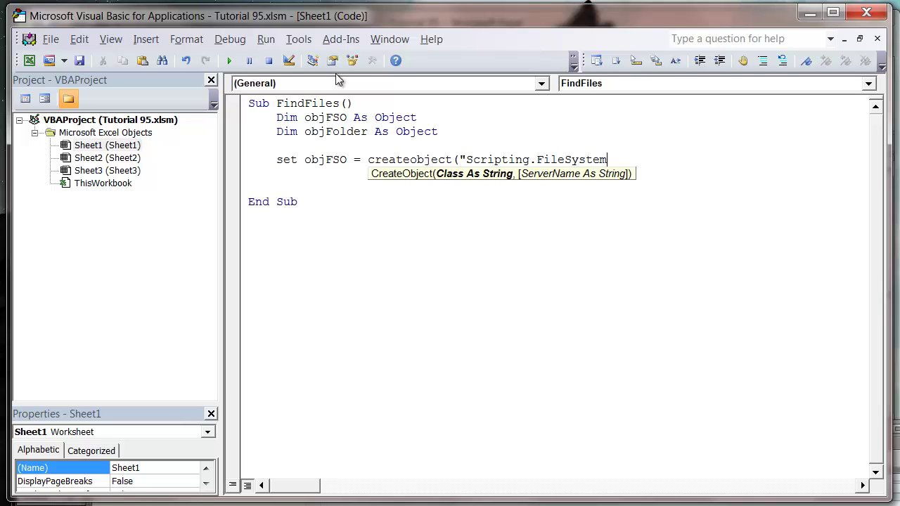
type("Object\"")
type(")")
key("Return")
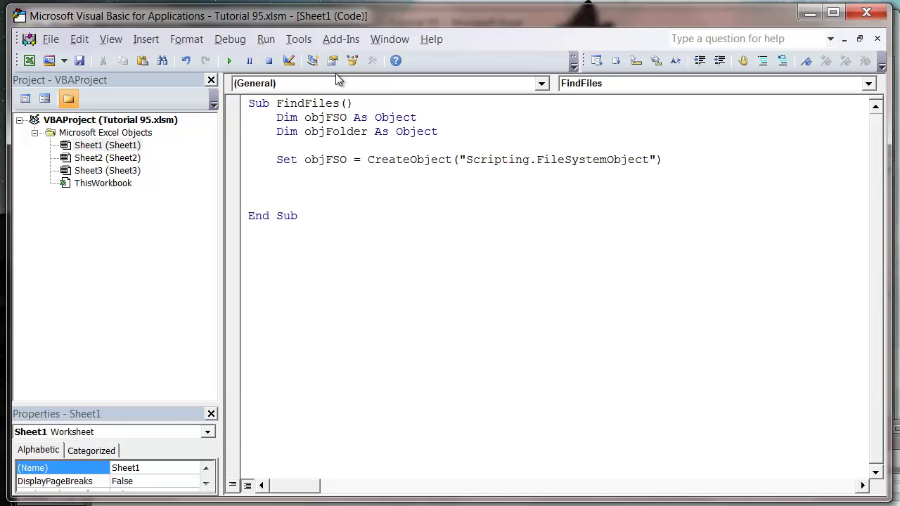
Begin the line Set objFolder = objFSO.GetFolder("
type("s")
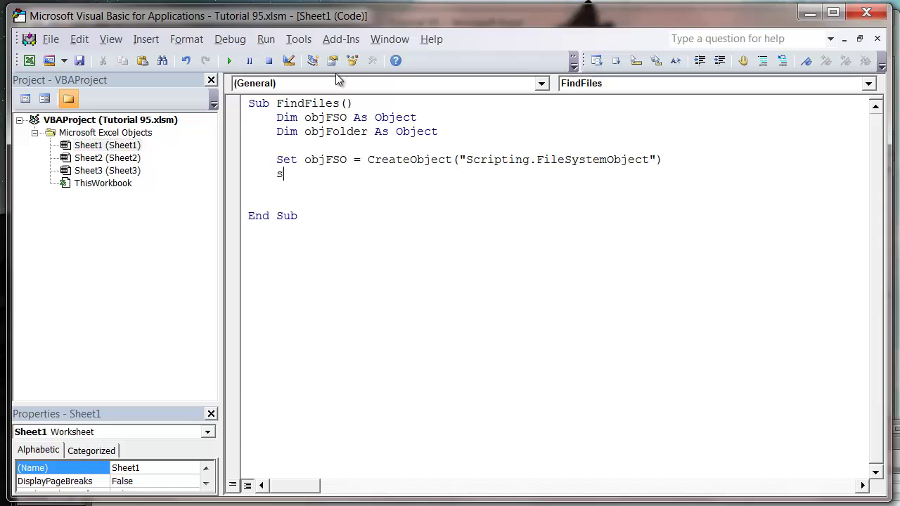
type("et")
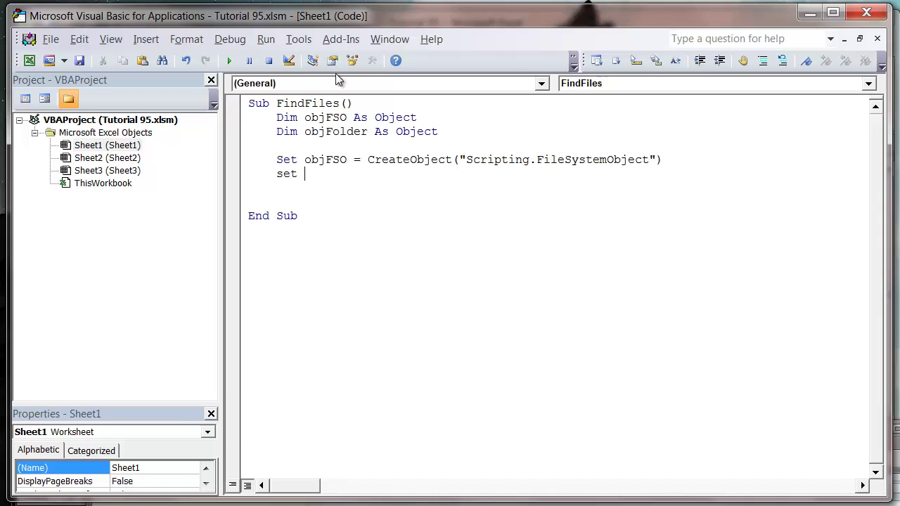
type(" obj")
type("Folder = ")
type("obj")
type("FSO.")
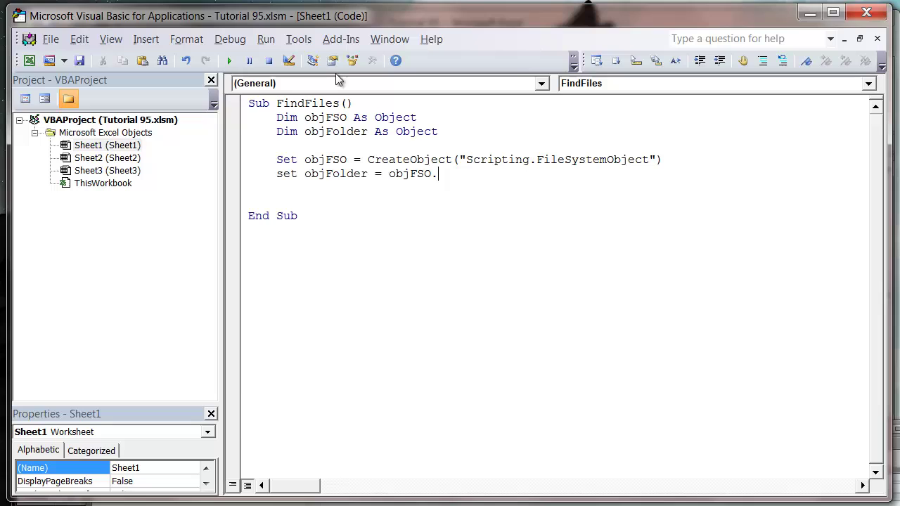
type("GetF")
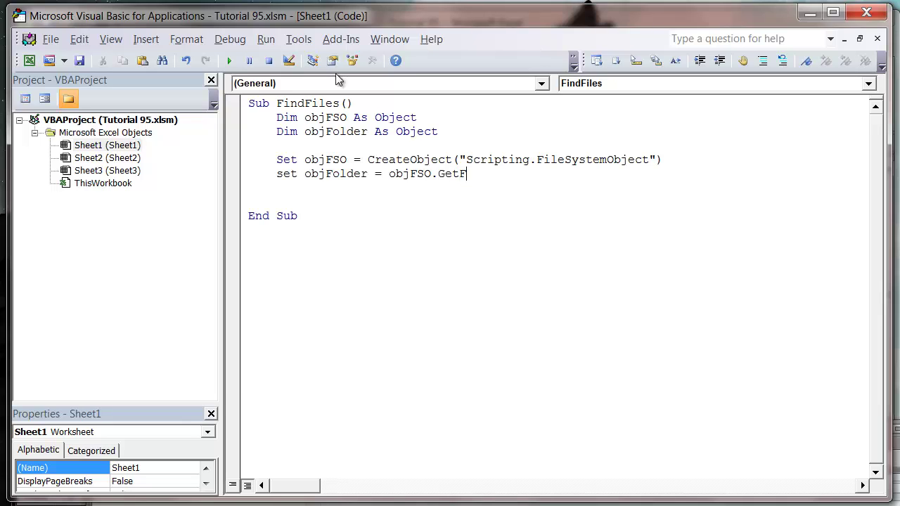
type("olddrr")
key("BackSpace")
key("BackSpace")
key("BackSpace")
type("er")
type("(\"")
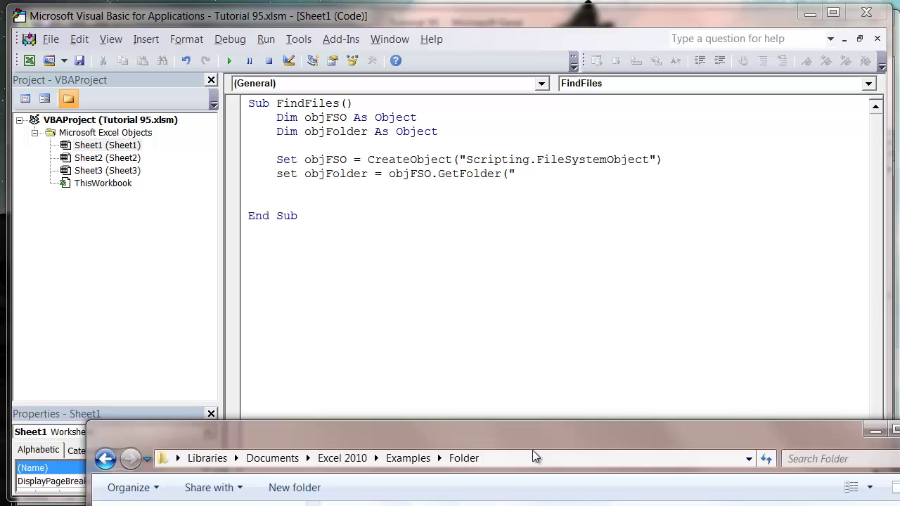
Paste the Excel 2010\Examples\Folder path into GetFolder and close the quoted path
left_click(529, 459)
left_click(682, 169)
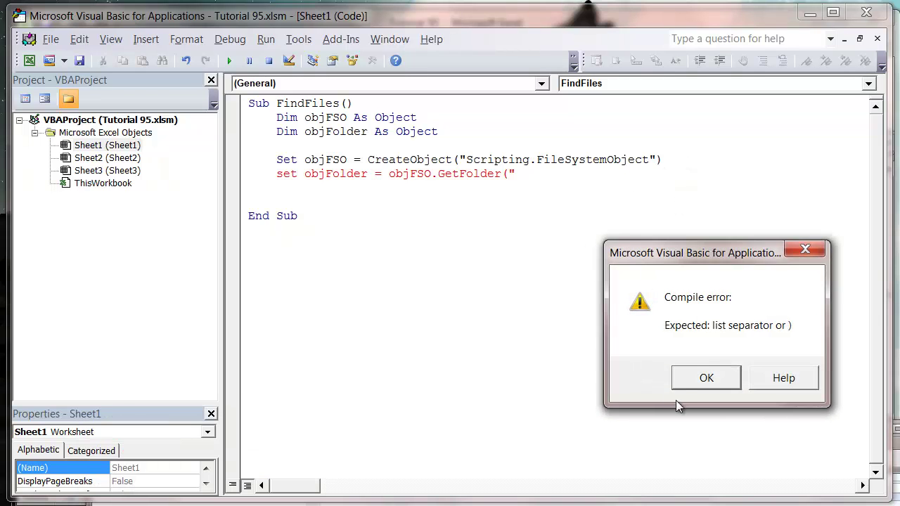
left_click(706, 379)
type("C:\\Users\\Matthew\\Documents\\Excel 2010\\Examples\\Folder")
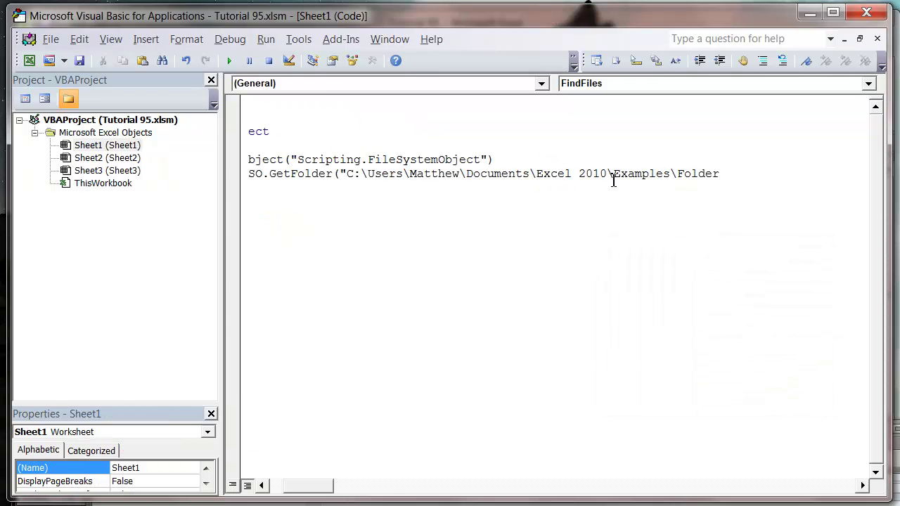
type("\"")
key("Return")
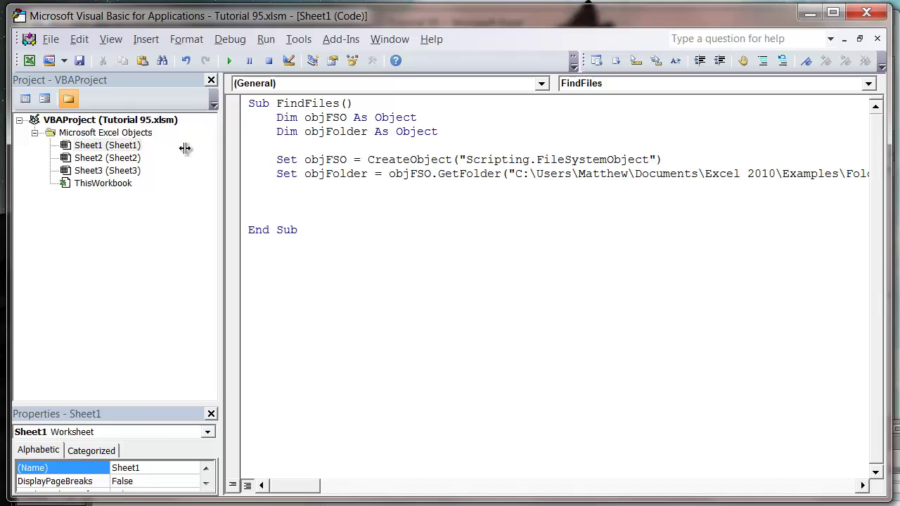
left_click_drag(222, 142, 147, 148)
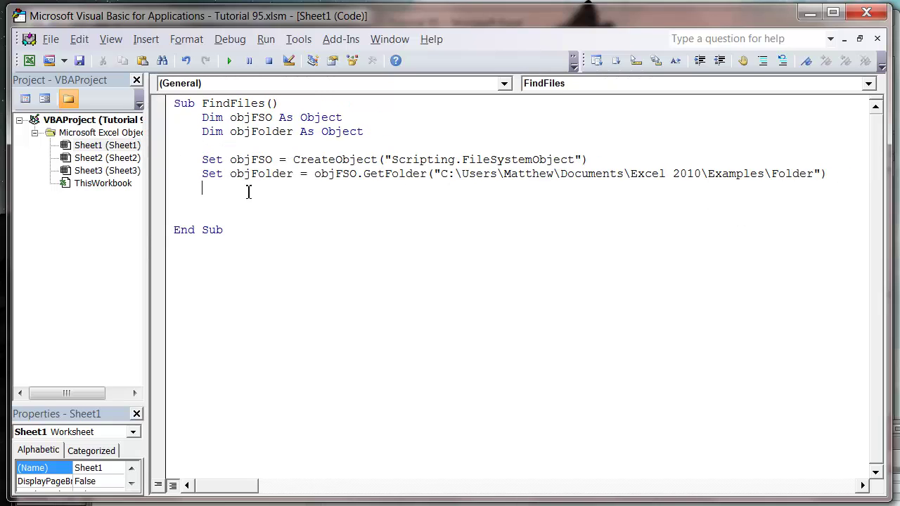
key("Down")
left_click(186, 186)
double_click(257, 176)
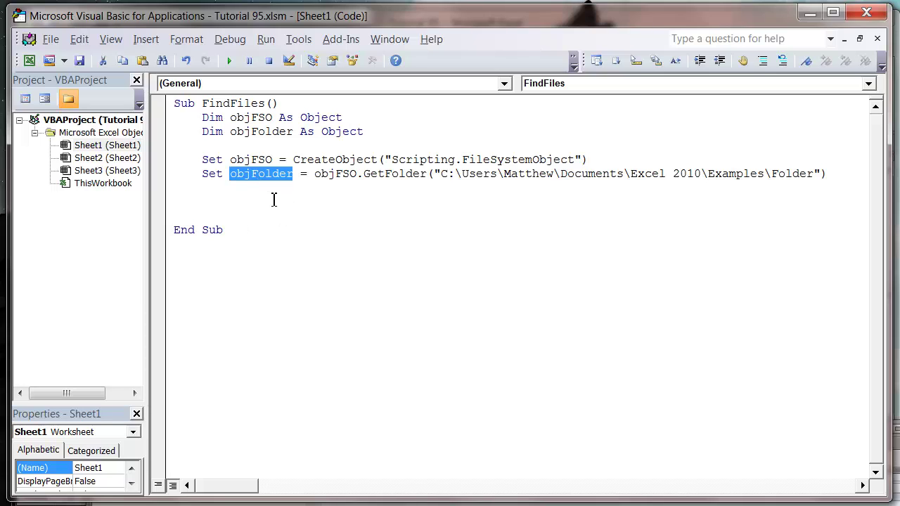
left_click(211, 189)
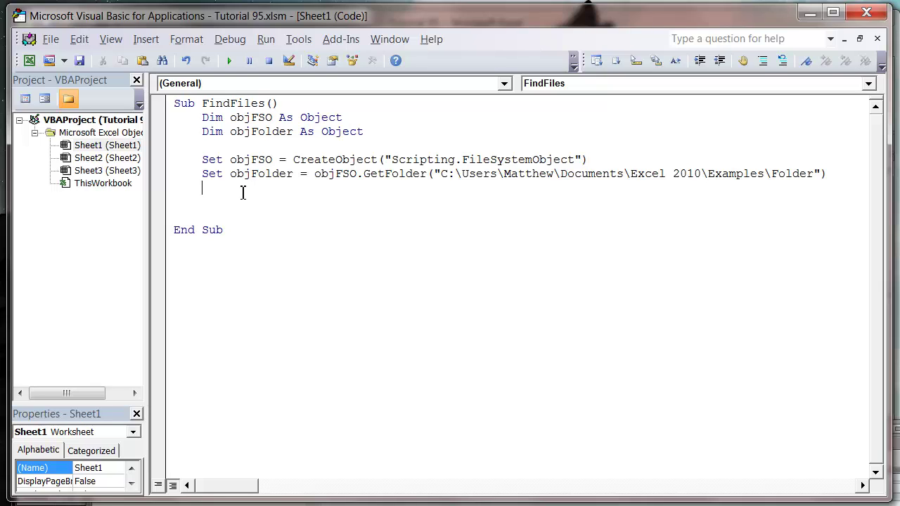
Add a For Each objFile In objFolder.Files … Next loop
key("Return")
type("for e")
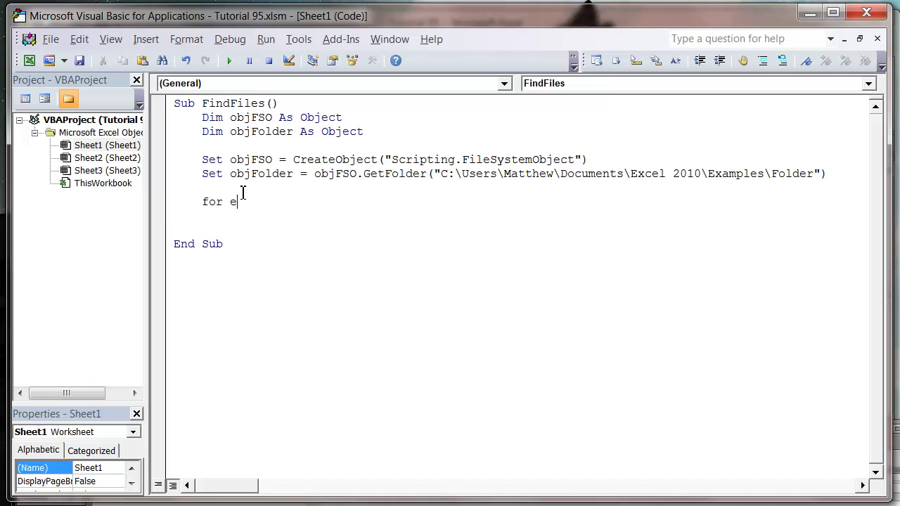
type("ach ")
type("objF")
type("ile in o")
type("b")
type("j")
type("Do")
key("BackSpace")
key("BackSpace")
type("Folde")
type("r.Files")
key("Return")
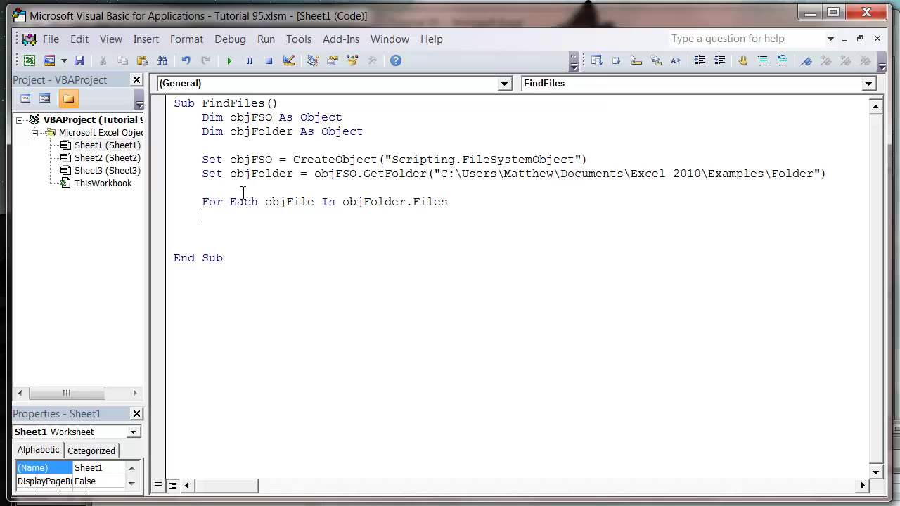
key("Return")
key("Return")
key("Return")
type("next")
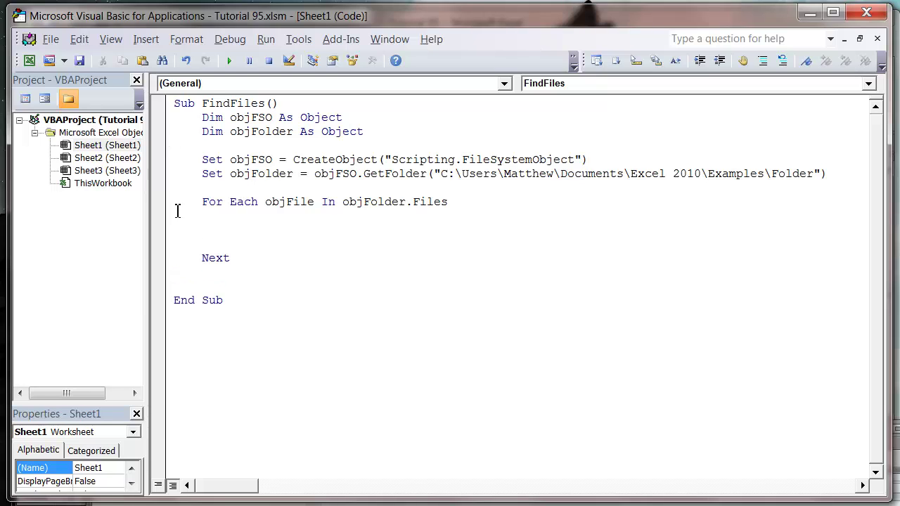
left_click_drag(231, 245, 230, 221)
key("Delete")
key("Return")
type("c")
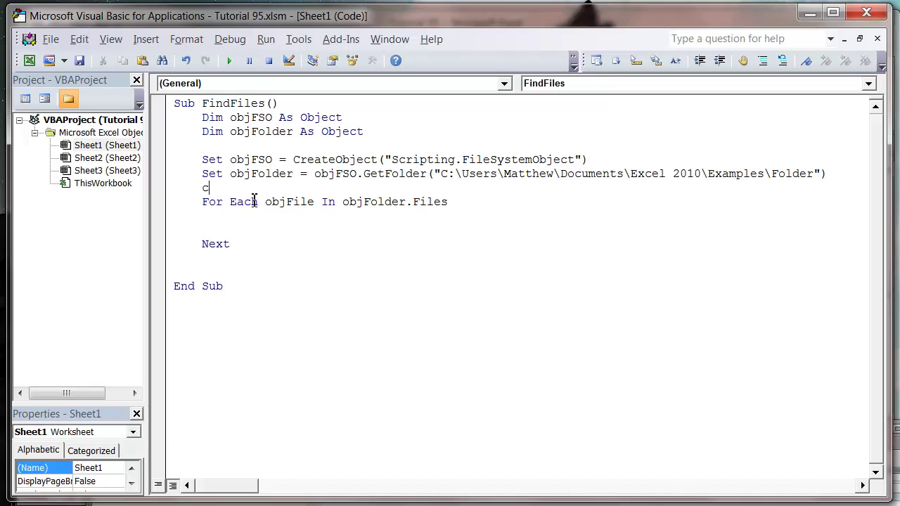
Add Count = 1 and a loop line writing each file's Path into Sheet1 column 1
type("ount = 1")
key("Return")
key("Tab")
type("ounter")
key("BackSpace")
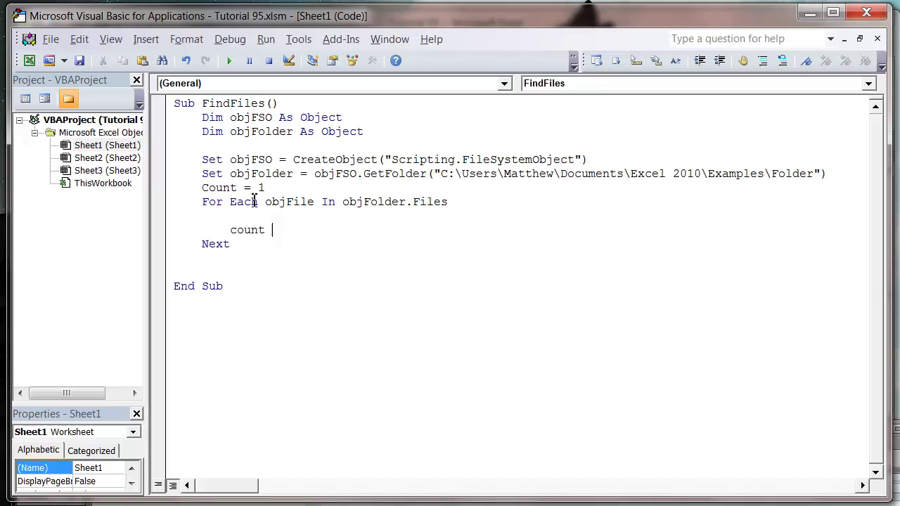
type("= counte")
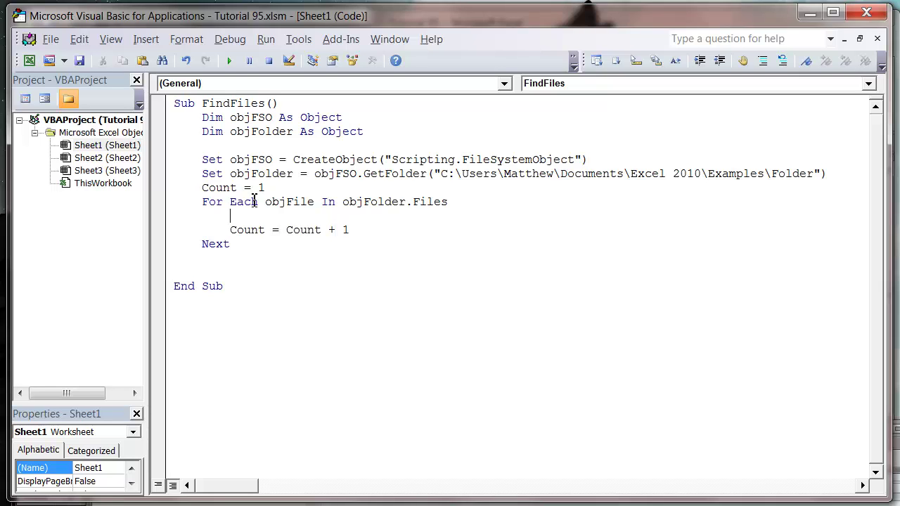
type("thisworkb")
type("ook.sheets(")
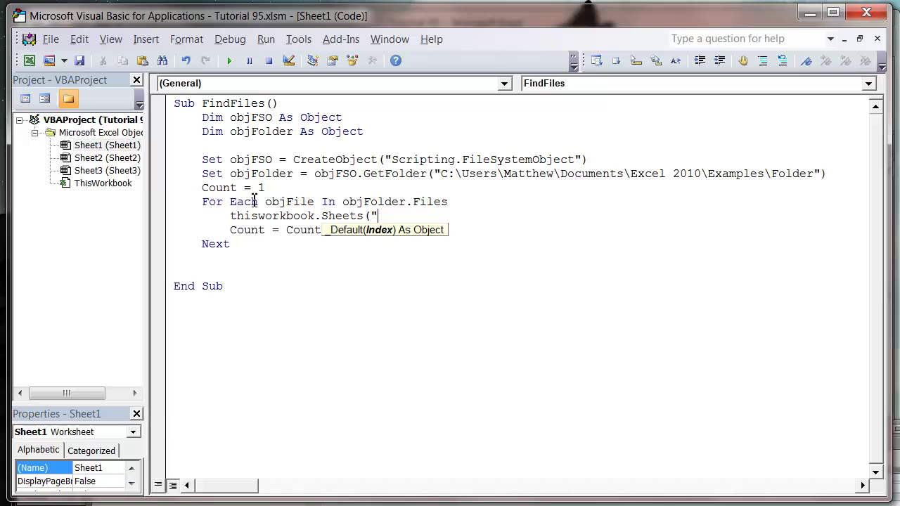
type("heet1")
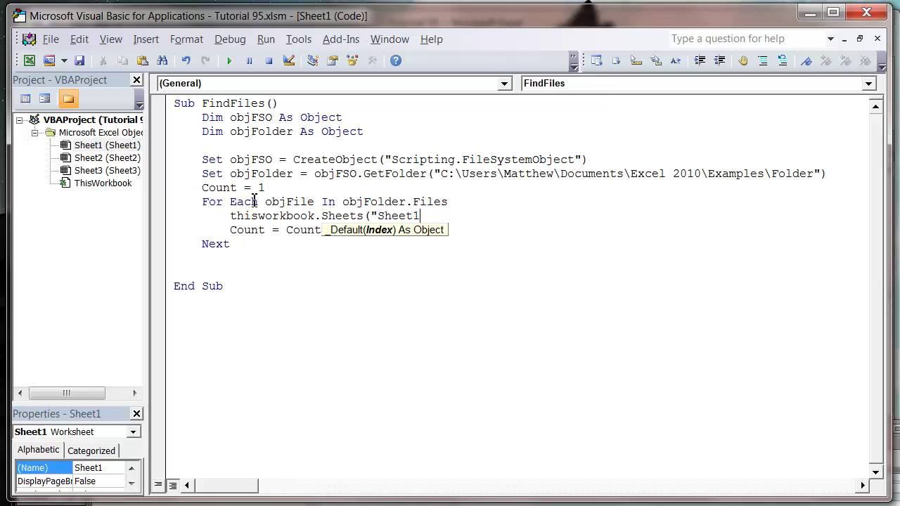
type("\").")
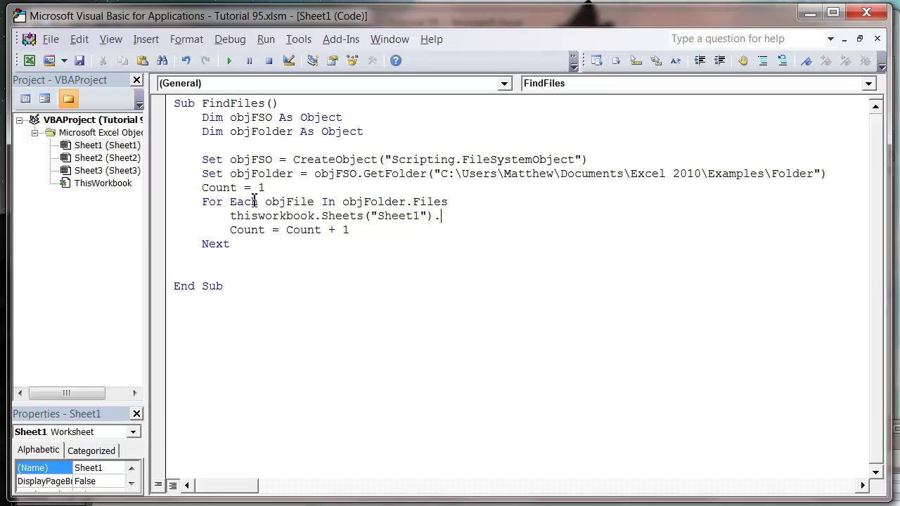
type("cells(Counter, 1")
type(".value =")
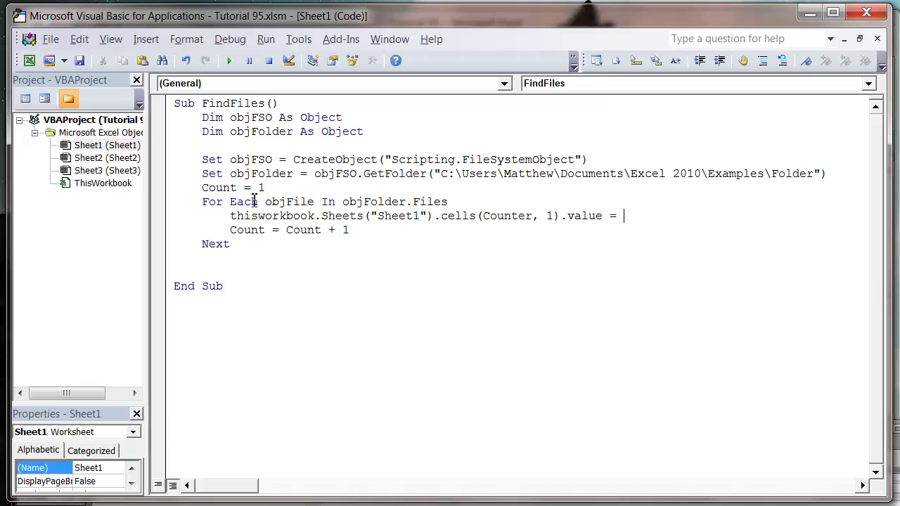
type(" objFile.path")
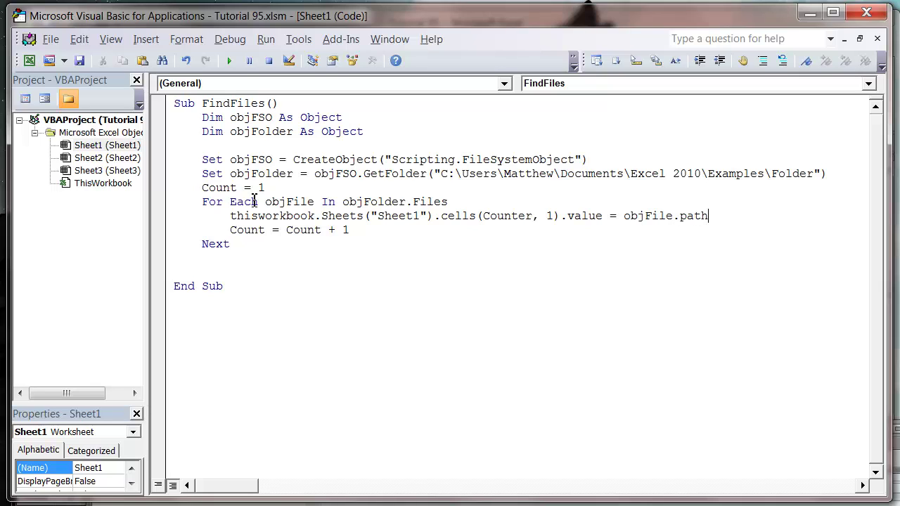
left_click(254, 202)
Duplicate the Path line as a Name line writing to column 2
key("End")
key("shift+Down")
key("ctrl+c")
key("Down")
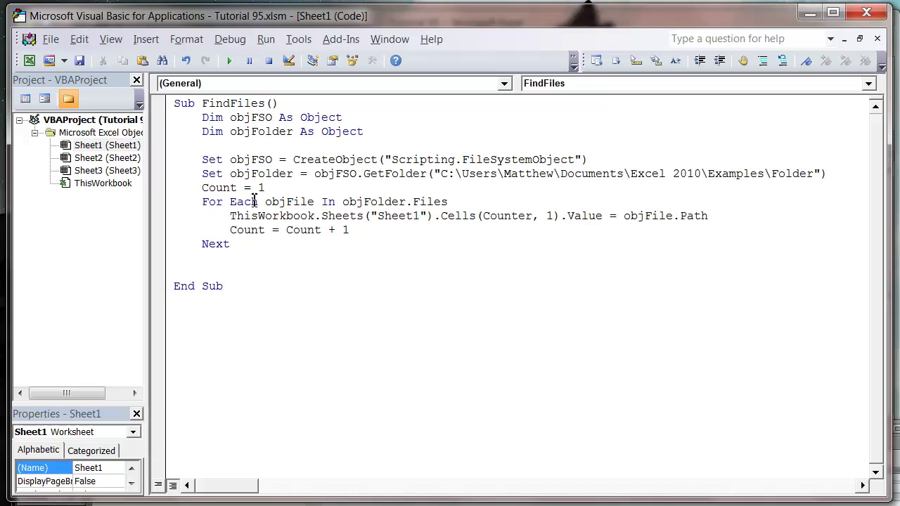
key("Up")
key("End")
key("Return")
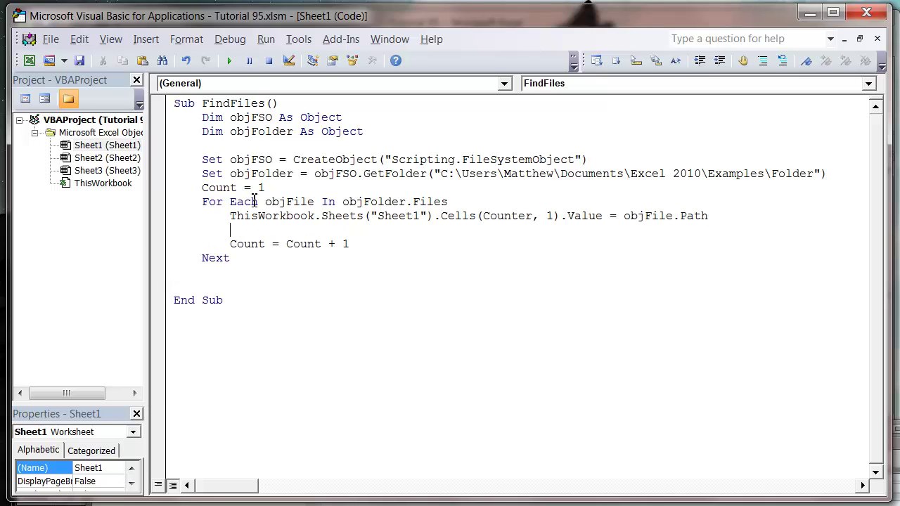
key("ctrl+v")
key("BackSpace")
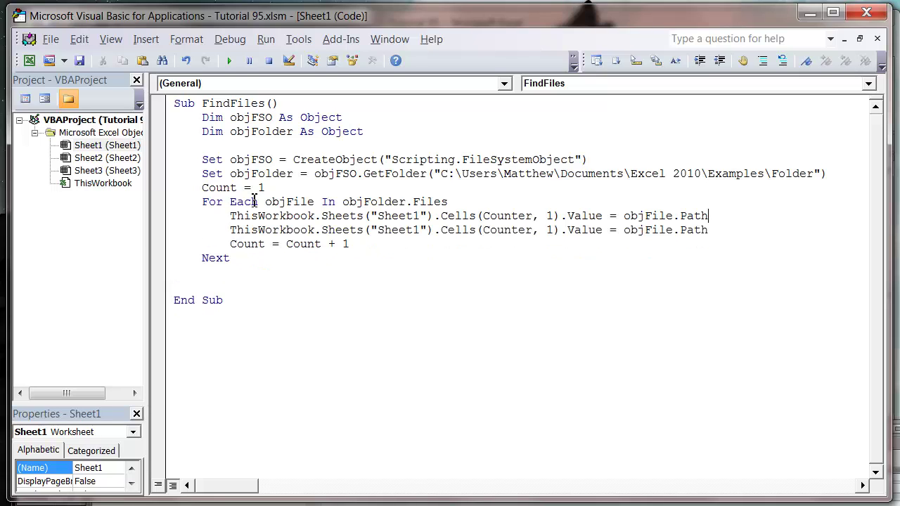
key("BackSpace")
key("BackSpace")
key("BackSpace")
key("BackSpace")
type("ame")
key("BackSpace")
type("2")
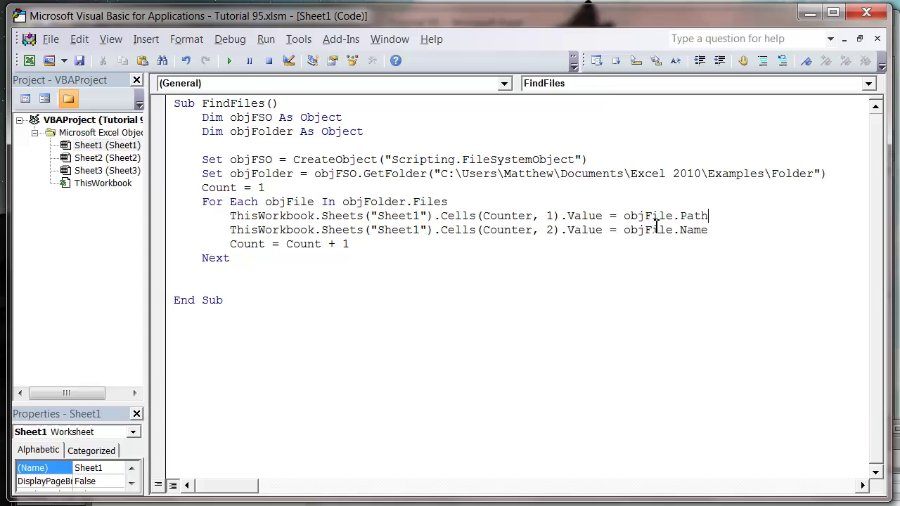
Run and step through FindFiles with F8, hitting a run-time error on the path line
left_click(230, 61)
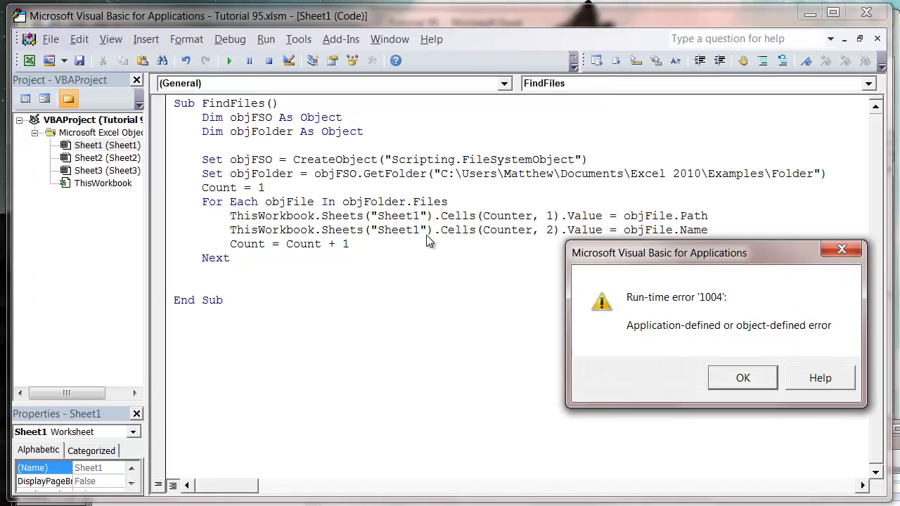
left_click(737, 377)
key("F8")
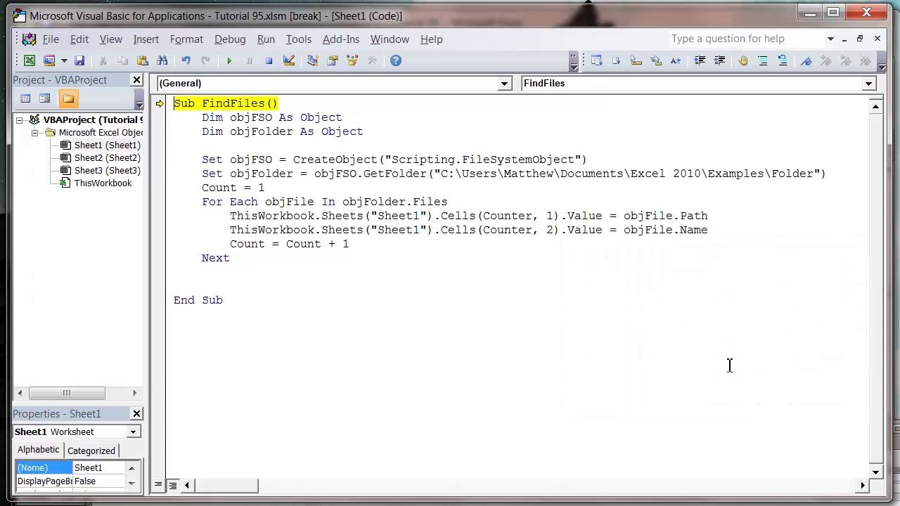
key("F8")
key("F8")
key("F8")
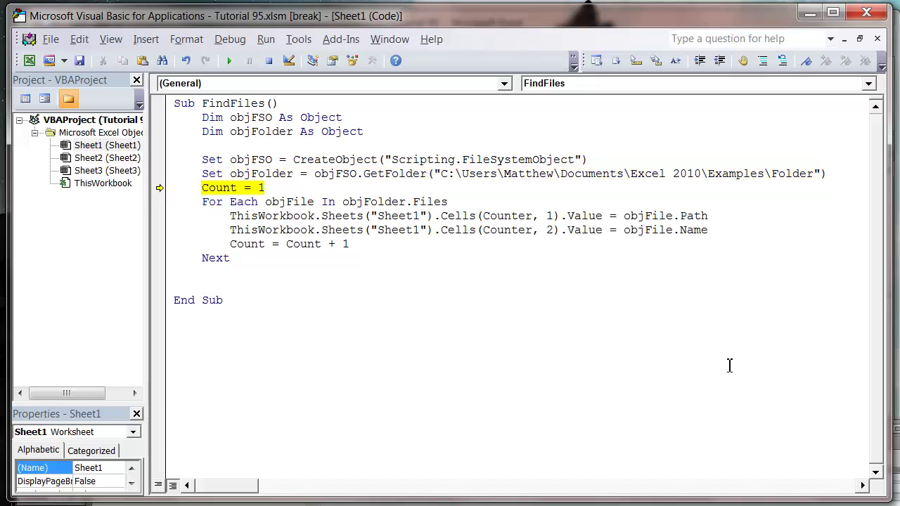
key("F8")
key("F8")
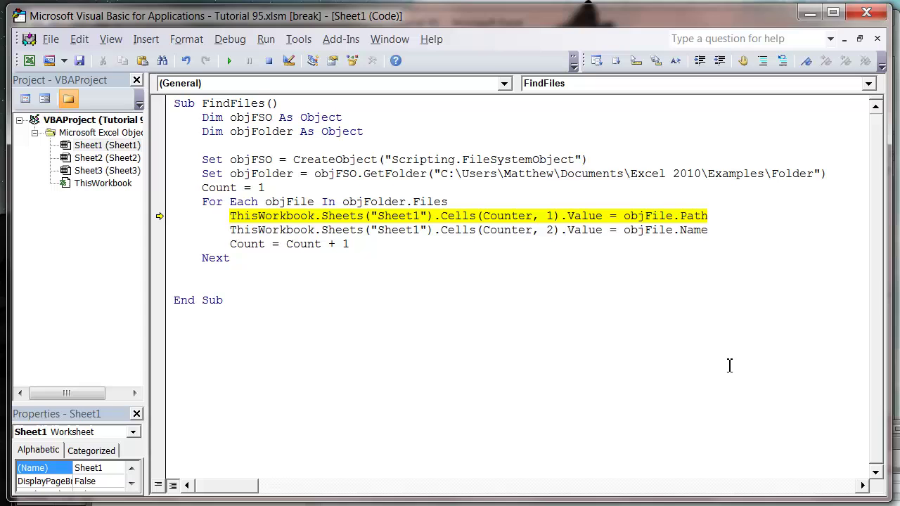
key("F8")
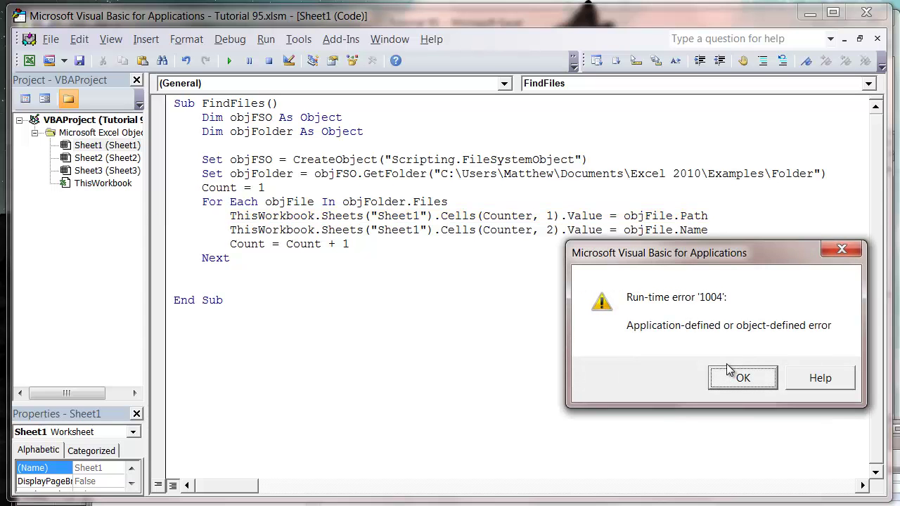
left_click(730, 373)
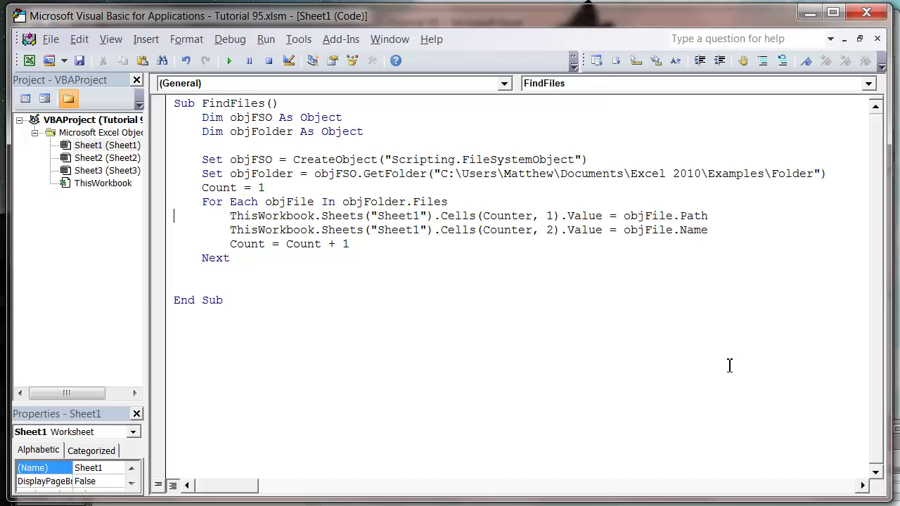
Change Counter to Count in both Sheet1 Cells lines
double_click(513, 218)
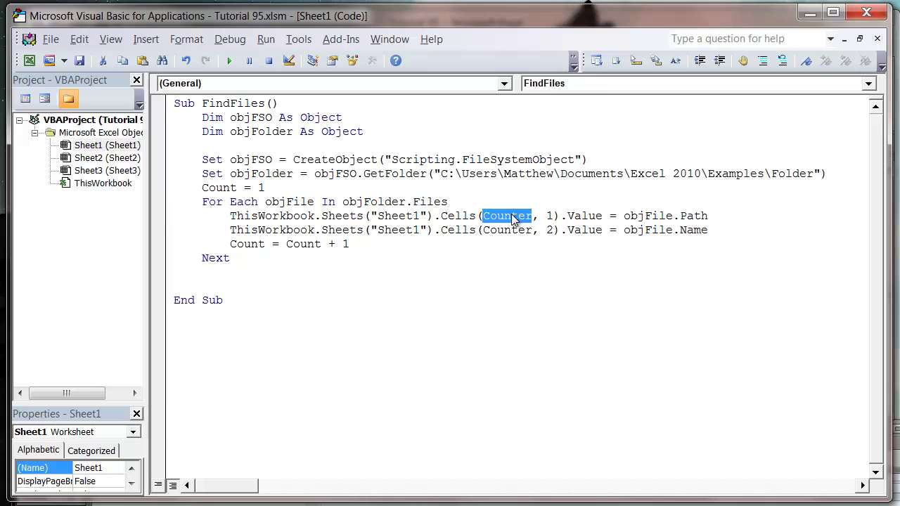
type("Count")
key("Delete")
key("Delete")
key("Down")
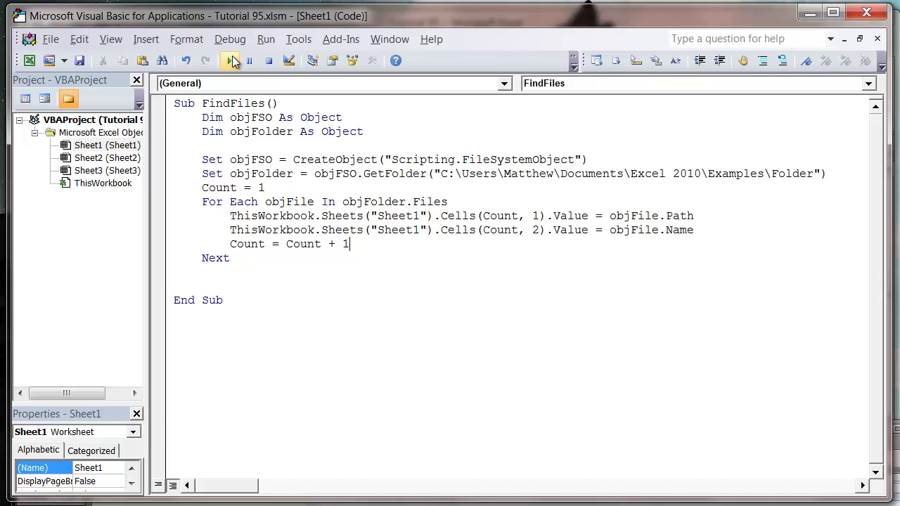
View Sheet1's results and autofit column A to show the three full paths
right_click(106, 146)
left_click(161, 173)
left_click(331, 242)
left_click(258, 230)
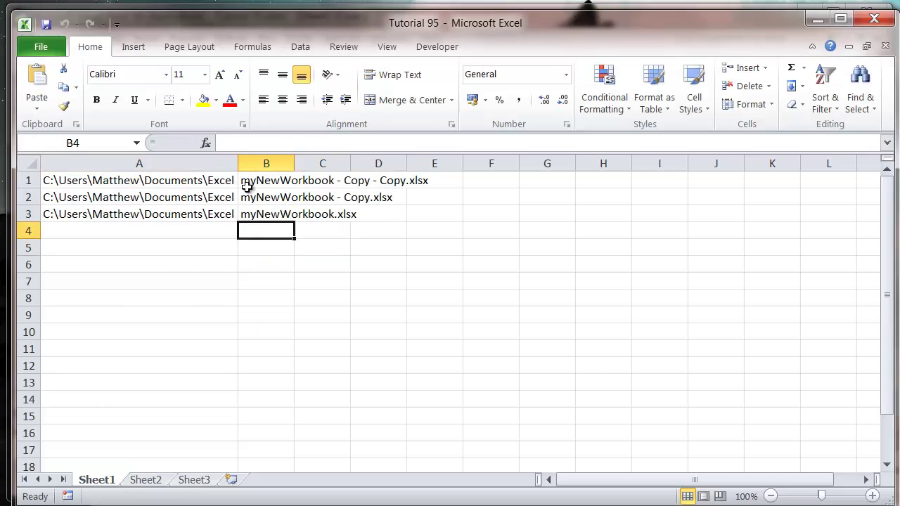
double_click(238, 164)
left_click(339, 297)
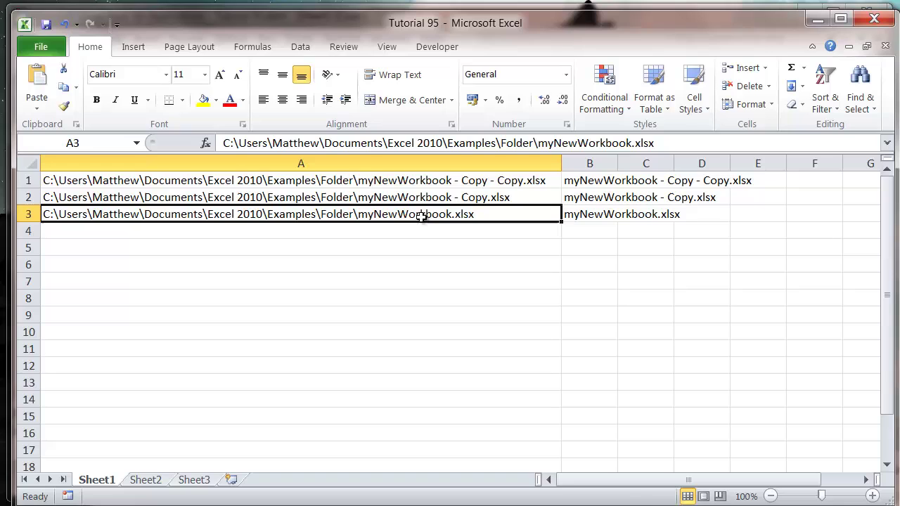
left_click_drag(421, 215, 423, 184)
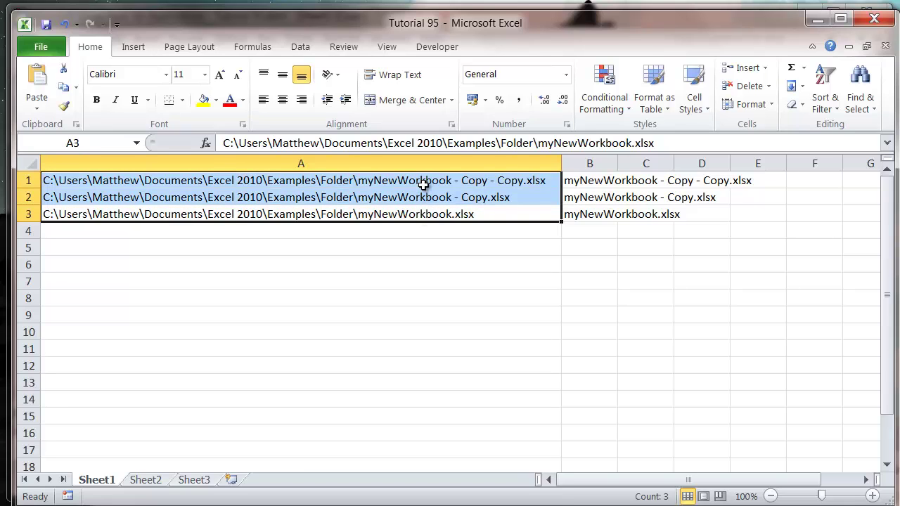
Widen column B to fit the three file names and check the list
left_click(593, 163)
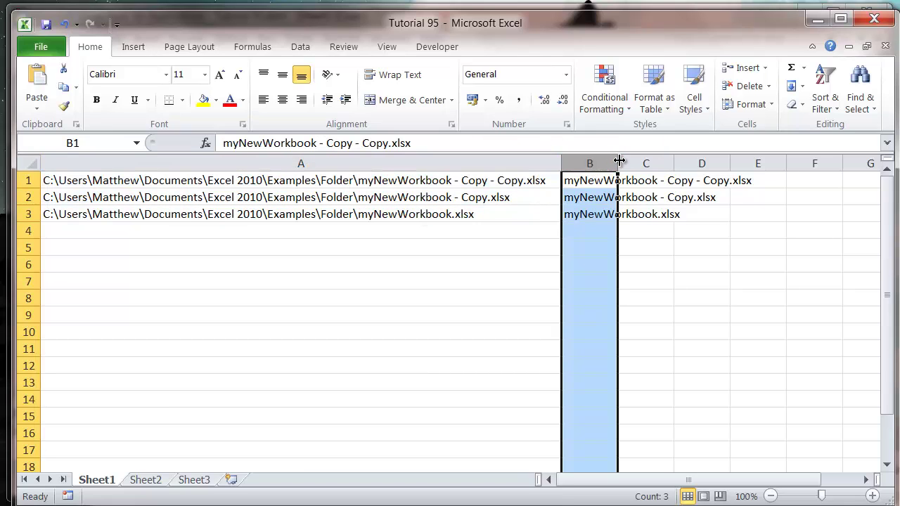
left_click_drag(619, 161, 764, 161)
left_click(614, 180)
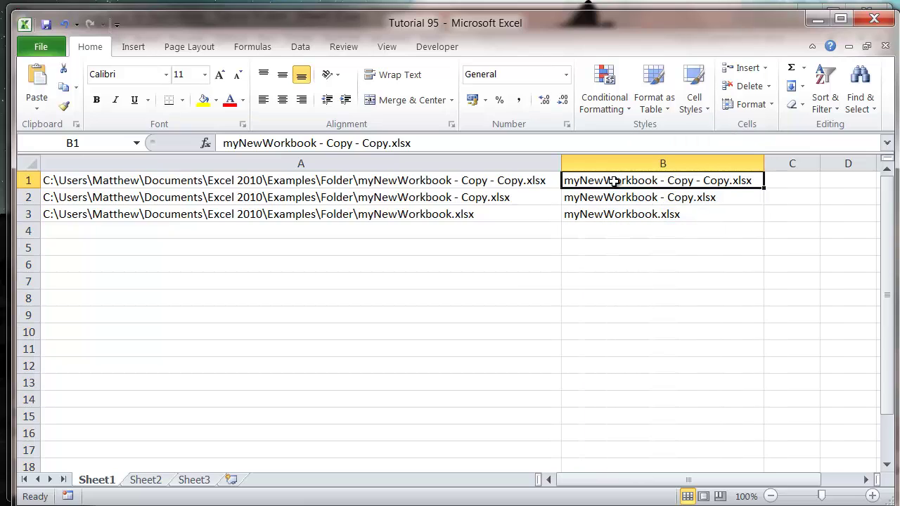
left_click(611, 215)
left_click(611, 197)
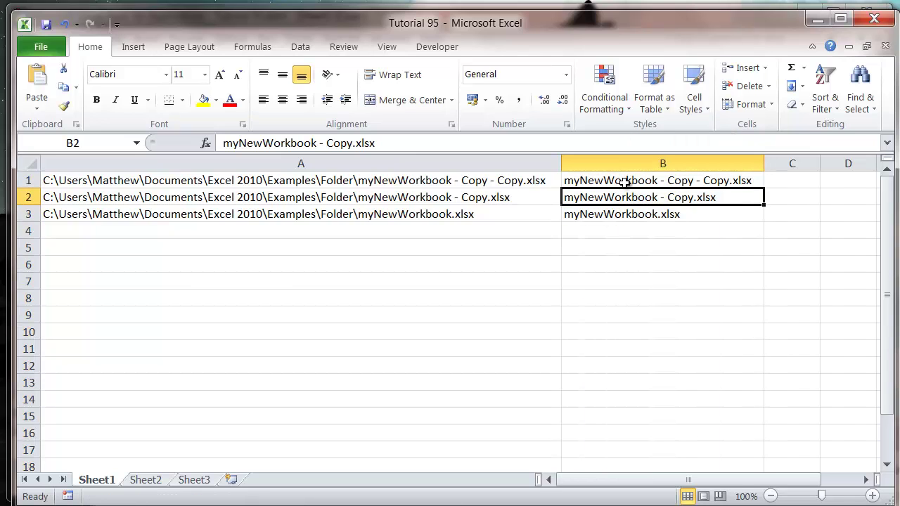
left_click(619, 211)
left_click(536, 235)
left_click(680, 225)
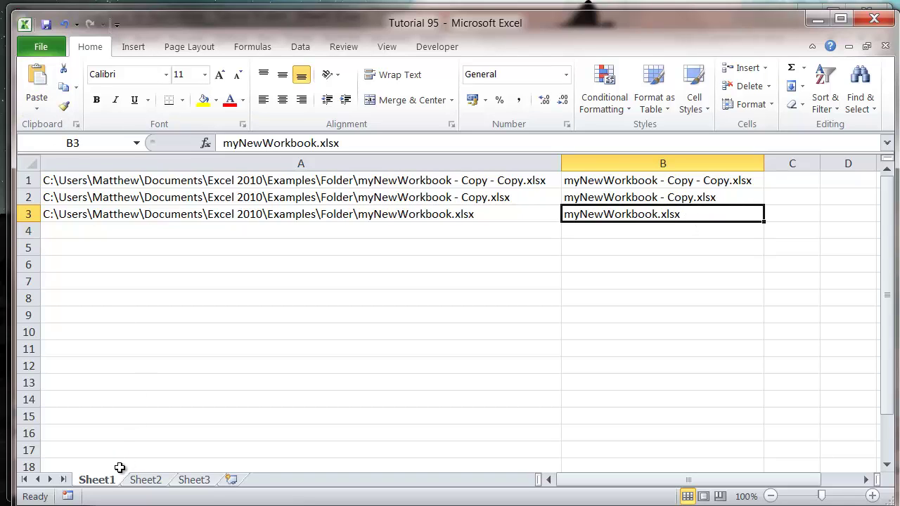
right_click(100, 482)
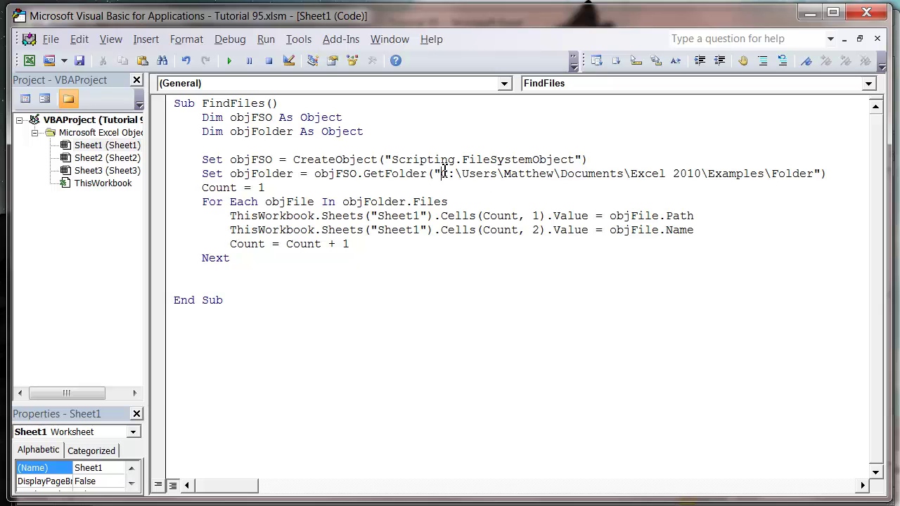
Replace the GetFolder path with the Examples folder path and select Sheet1
left_click(410, 471)
left_click(408, 458)
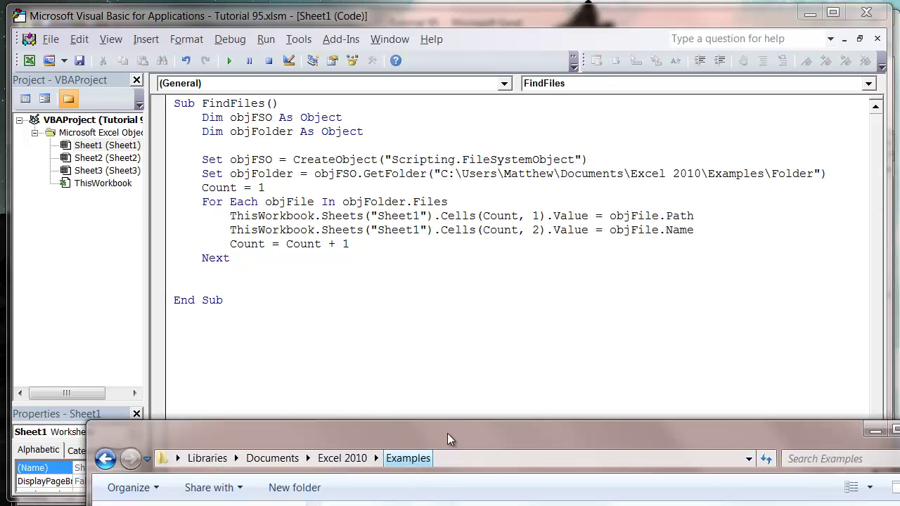
left_click_drag(447, 433, 470, 251)
left_click(473, 278)
left_click(558, 227)
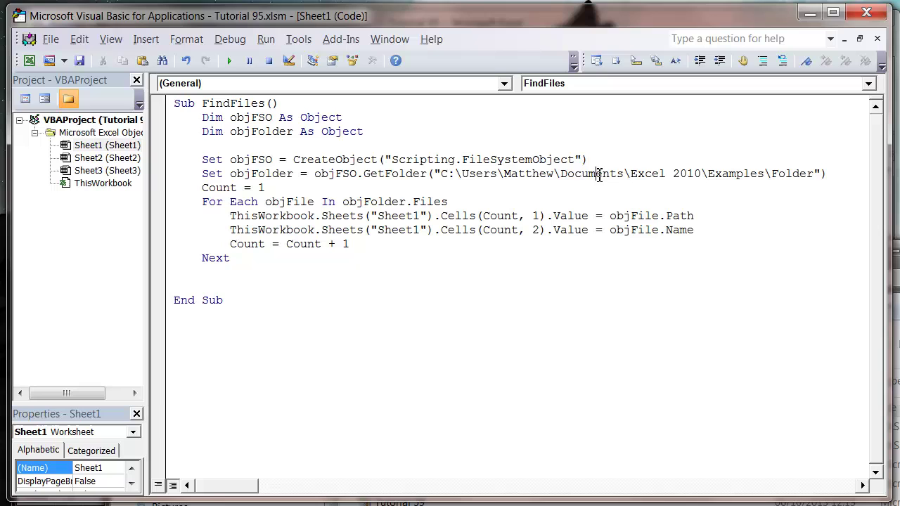
left_click_drag(815, 174, 434, 174)
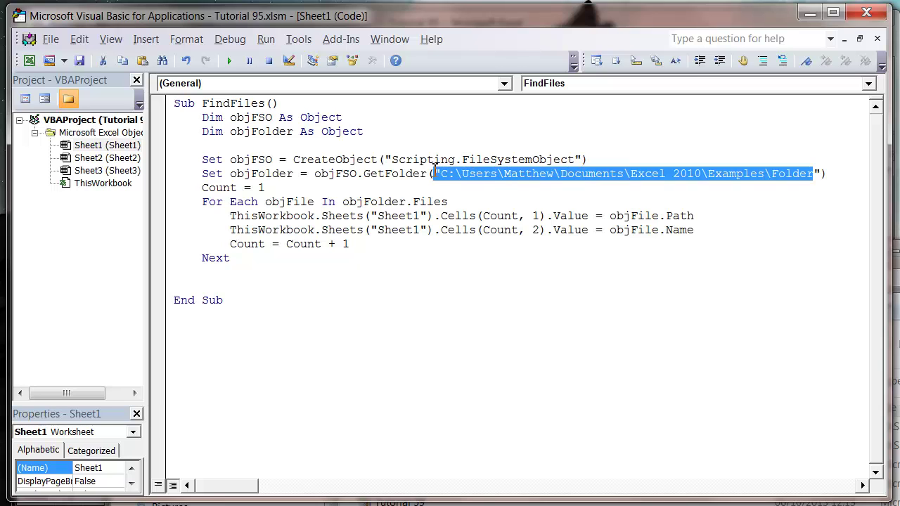
type("C:\\Users\\Matthew\\Documents\\Excel 2010\\Examples")
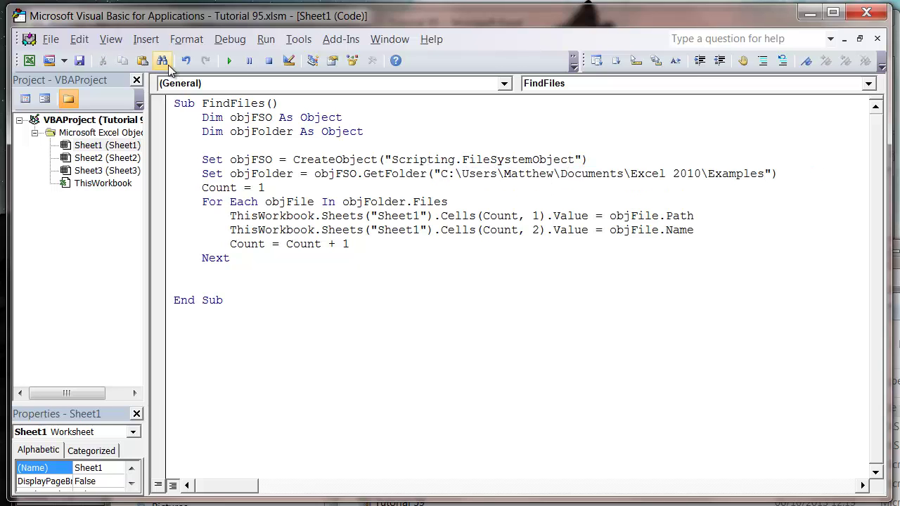
left_click(98, 148)
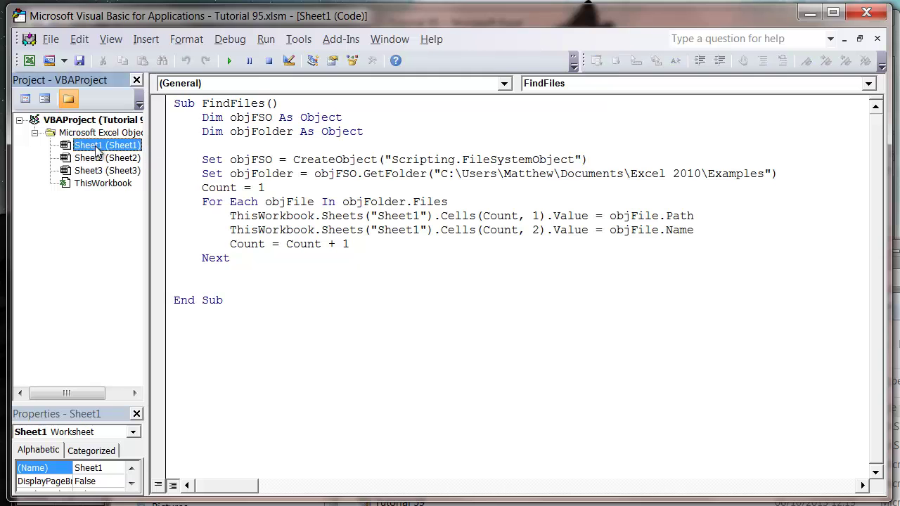
right_click(97, 148)
Scroll through the 44-row Examples file list down to ~$Tutorial 95.xlsm and back
left_click(178, 177)
left_click(571, 265)
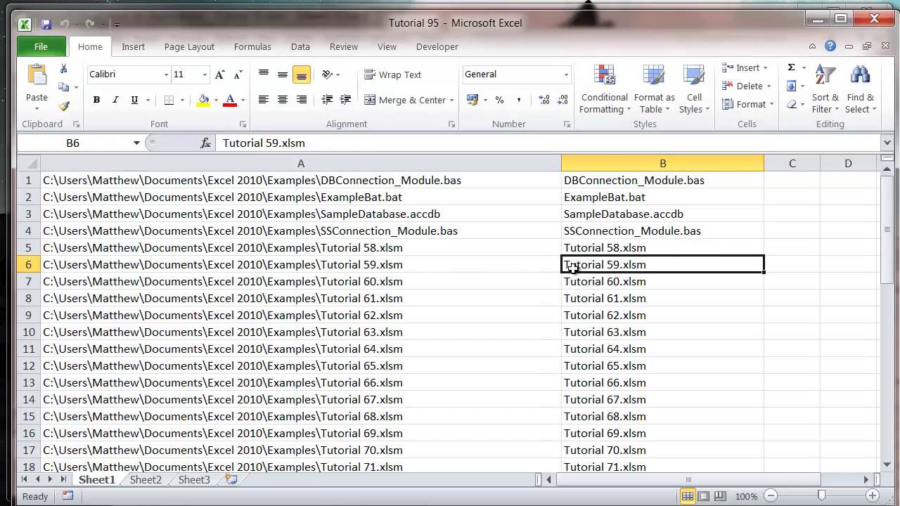
scroll(492, 288, "down", 3)
scroll(465, 294, "down", 8)
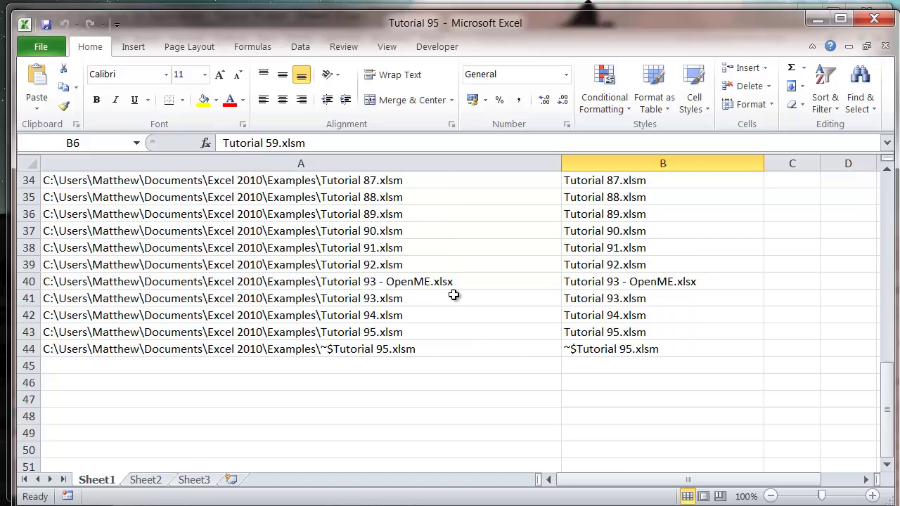
scroll(452, 296, "up", 8)
scroll(452, 296, "up", 3)
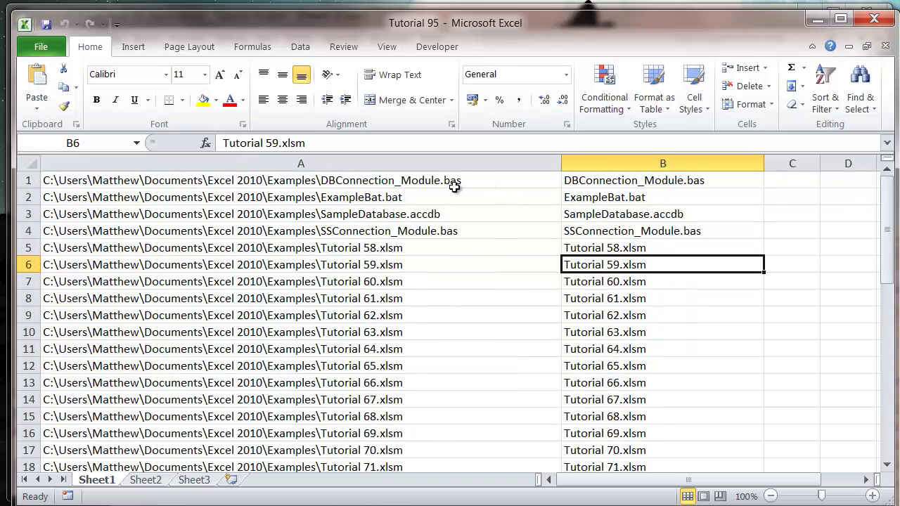
scroll(452, 180, "down", 2)
scroll(454, 201, "down", 5)
scroll(454, 211, "down", 7)
scroll(446, 274, "up", 8)
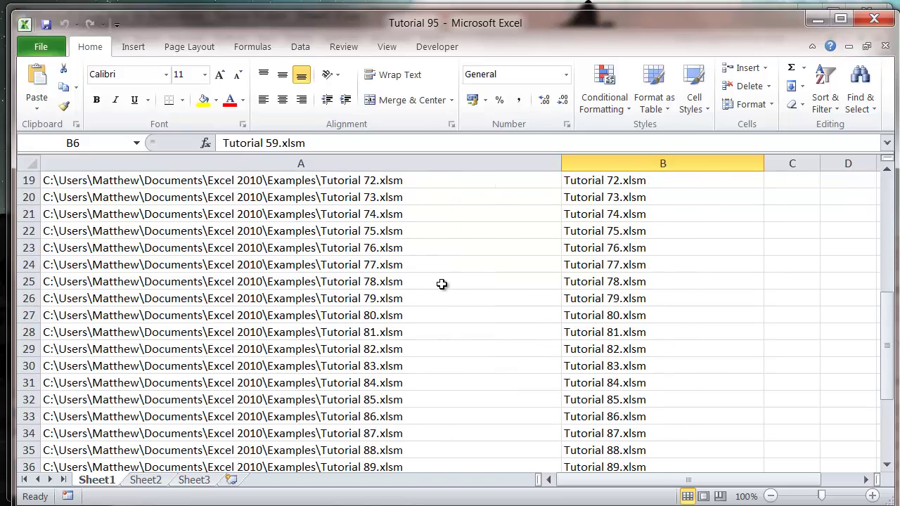
scroll(444, 281, "up", 6)
scroll(633, 205, "down", 4)
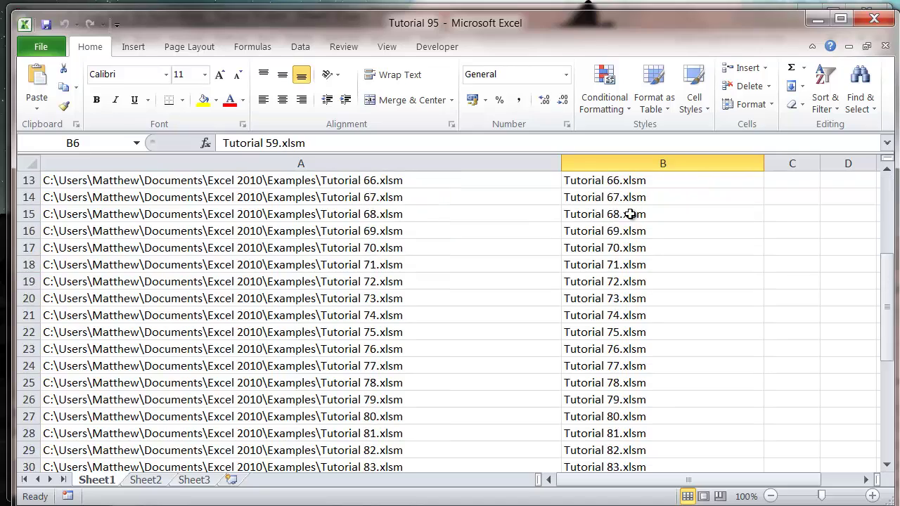
scroll(631, 222, "down", 8)
scroll(584, 281, "down", 1)
scroll(531, 329, "up", 10)
scroll(531, 329, "up", 3)
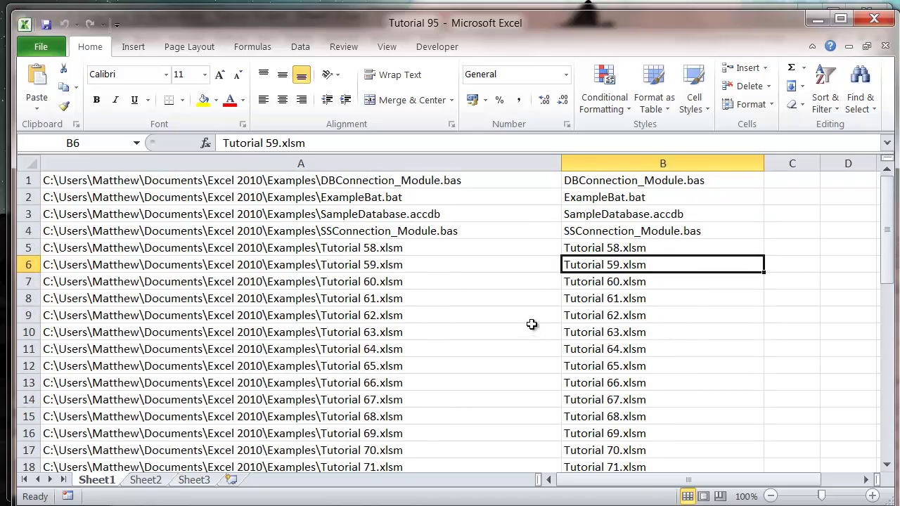
scroll(533, 325, "down", 7)
scroll(524, 324, "down", 4)
scroll(481, 330, "up", 8)
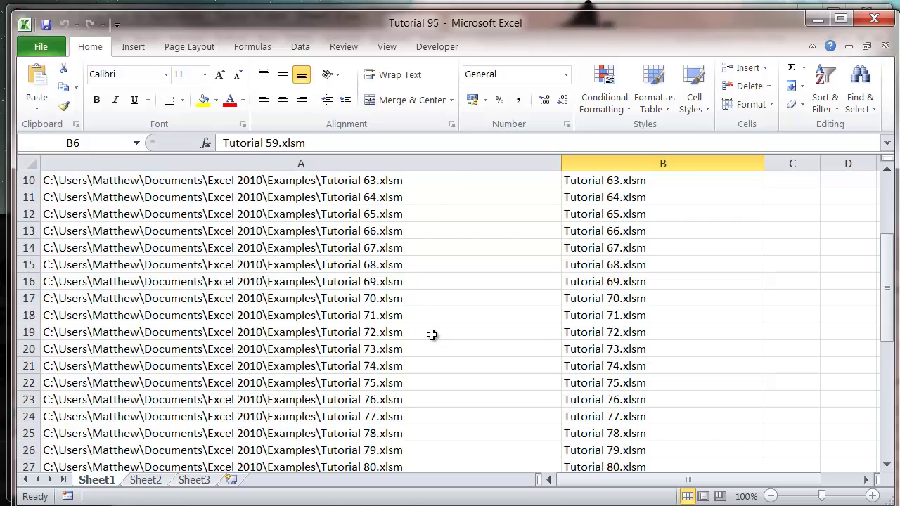
scroll(432, 335, "up", 3)
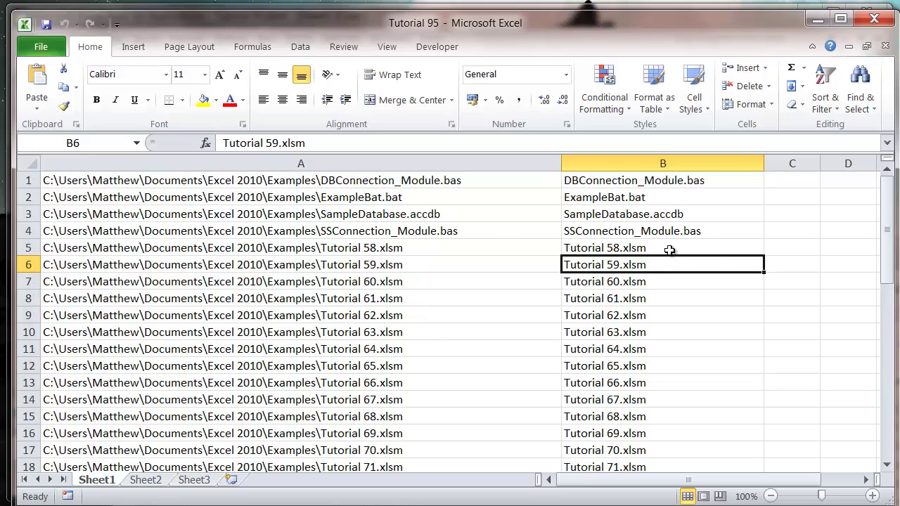
right_click(97, 484)
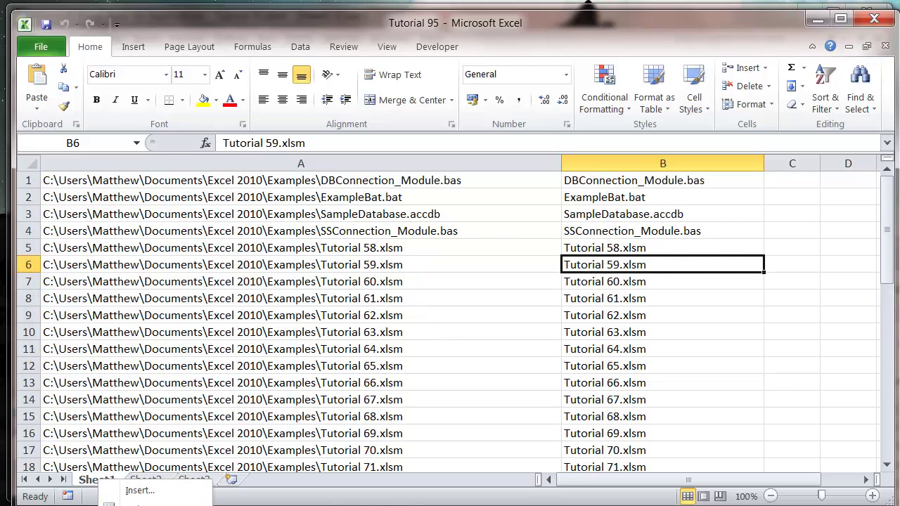
left_click(273, 279)
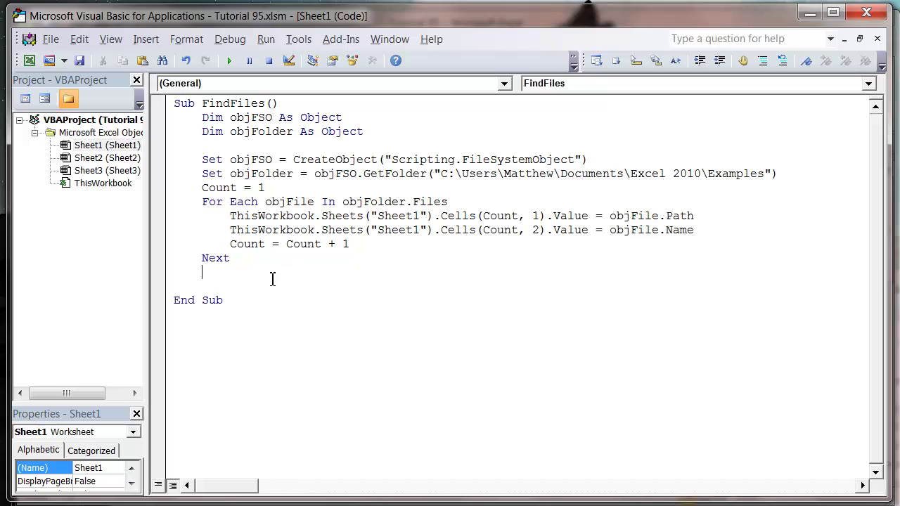
left_click(349, 143)
left_click(392, 123)
left_click(778, 173)
left_click(448, 202)
left_click(716, 218)
left_click(705, 226)
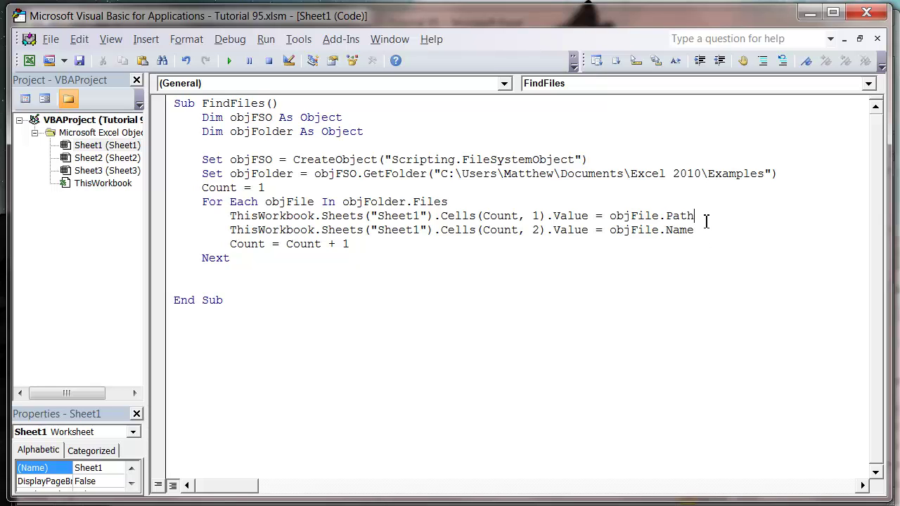